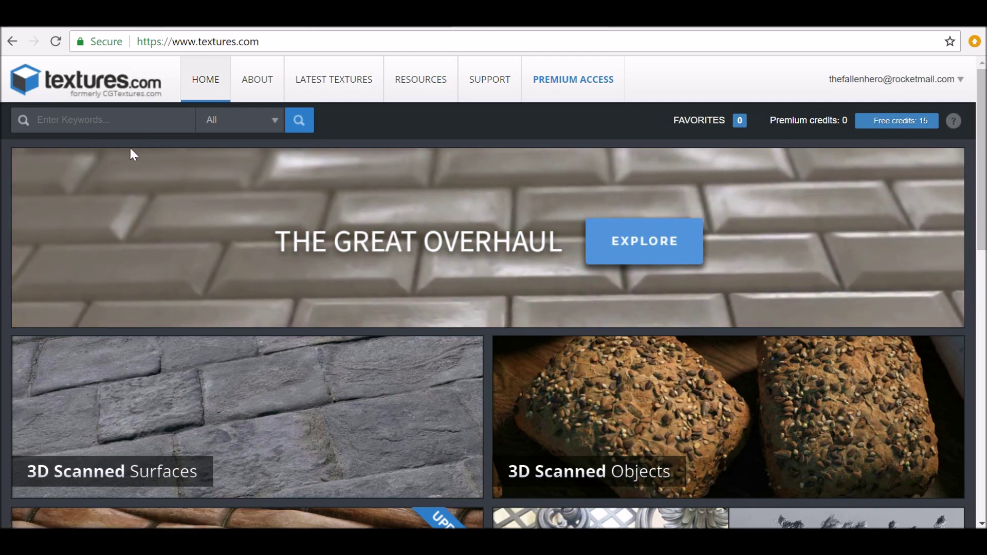
Look over the texture categories and the free credits on the textures.com home page.
scroll(689, 165, "down", 8)
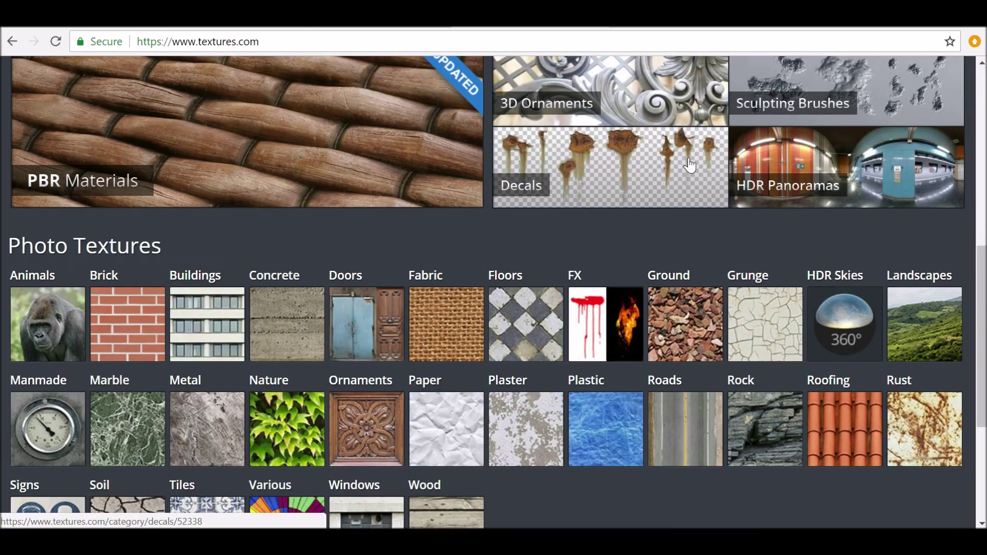
scroll(689, 166, "up", 4)
scroll(420, 246, "down", 3)
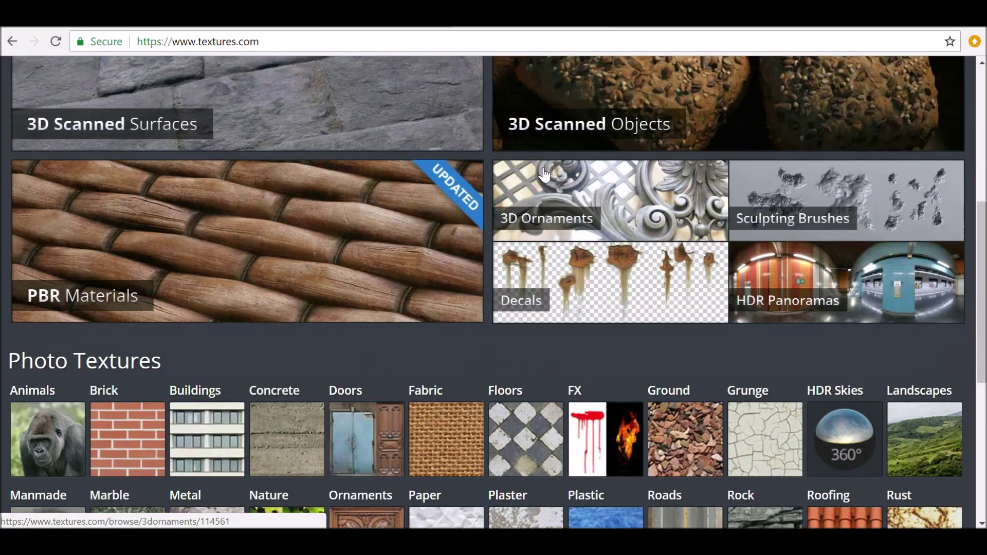
scroll(187, 396, "down", 3)
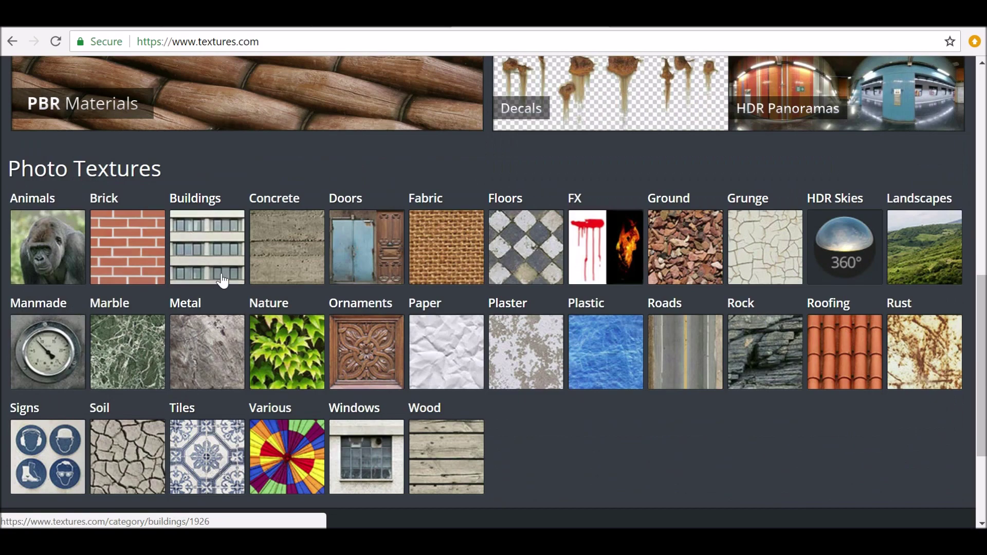
scroll(236, 256, "up", 10)
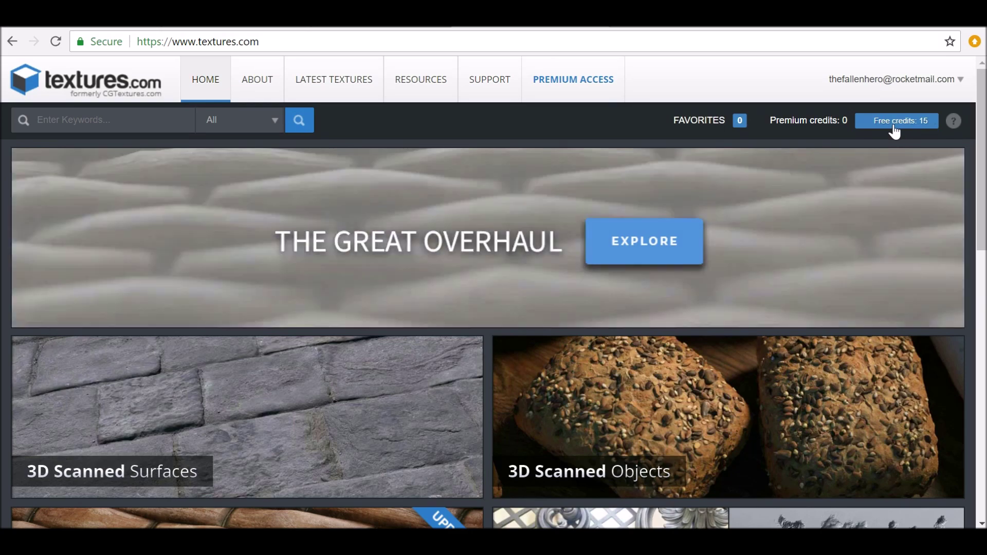
scroll(638, 344, "down", 3)
scroll(326, 286, "down", 3)
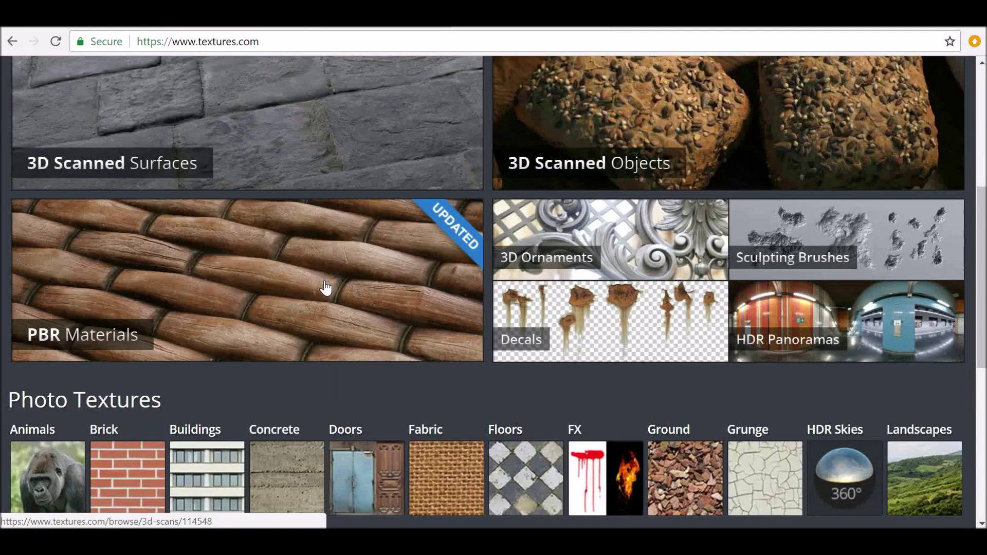
scroll(335, 293, "up", 5)
scroll(339, 272, "up", 2)
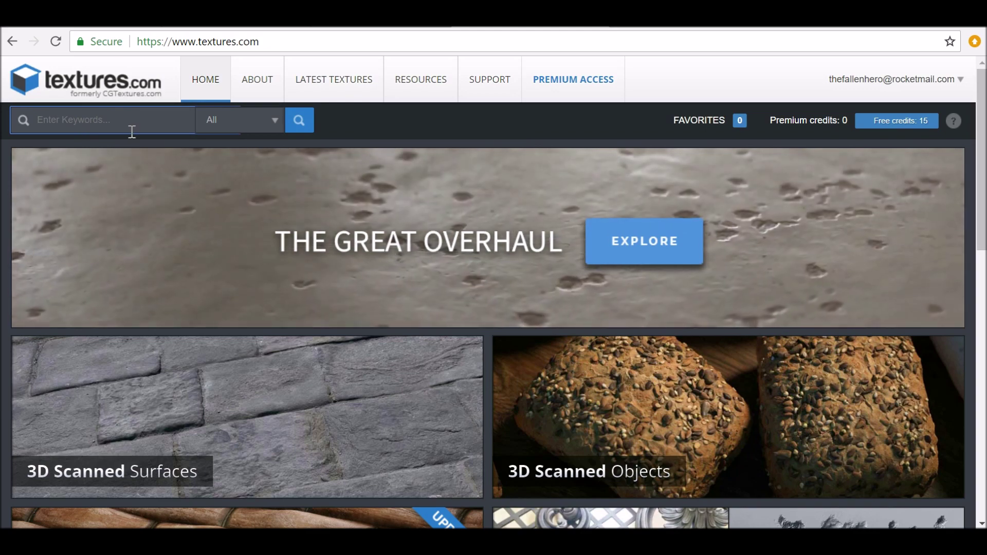
Open the Black Slate Pavement material from the Pavement Materials section of the PBR Materials category.
scroll(133, 139, "down", 5)
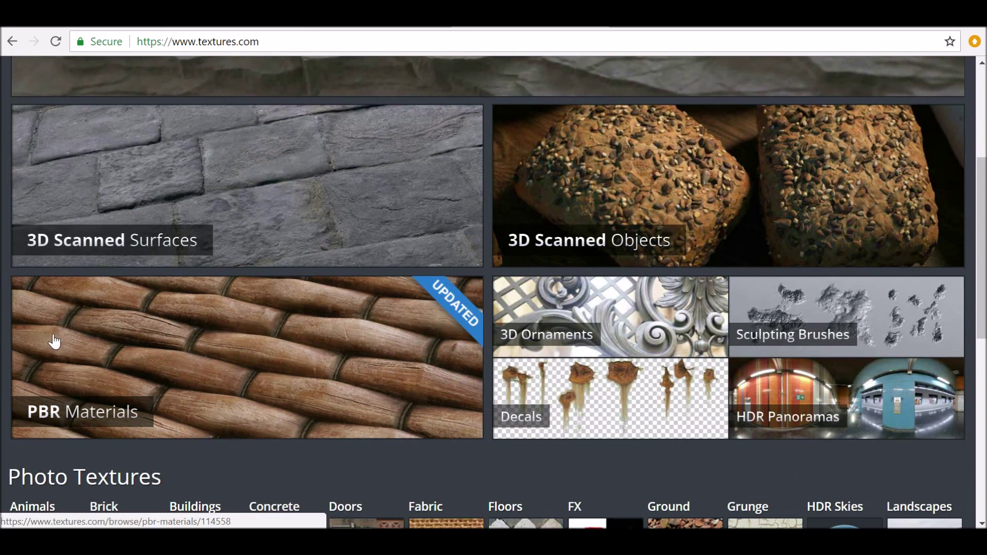
left_click(238, 378)
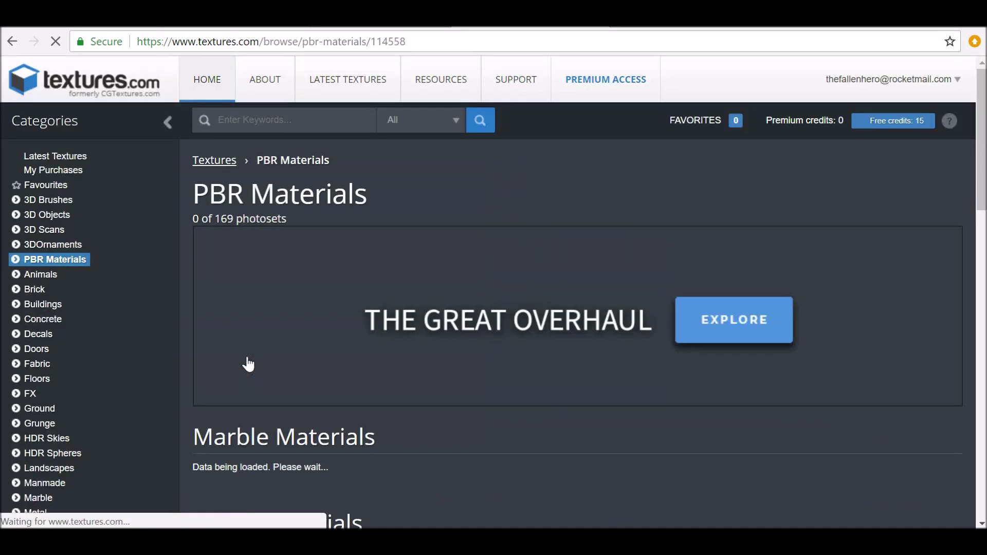
scroll(61, 133, "down", 7)
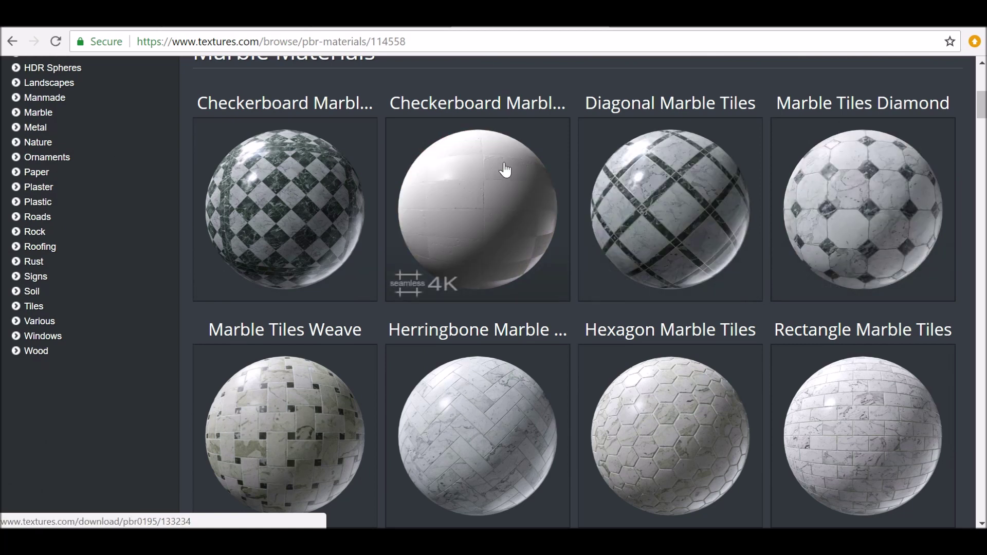
scroll(505, 169, "down", 13)
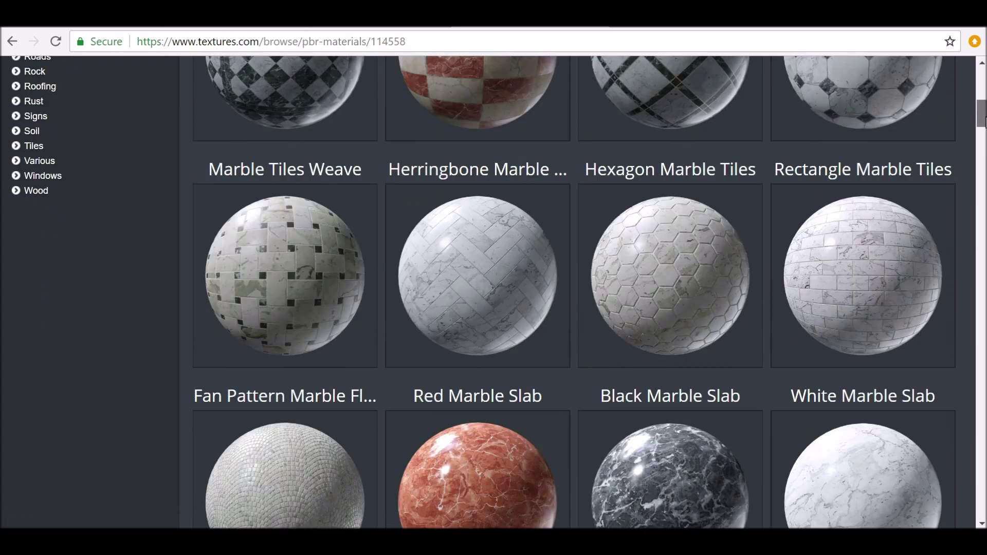
scroll(577, 292, "down", 20)
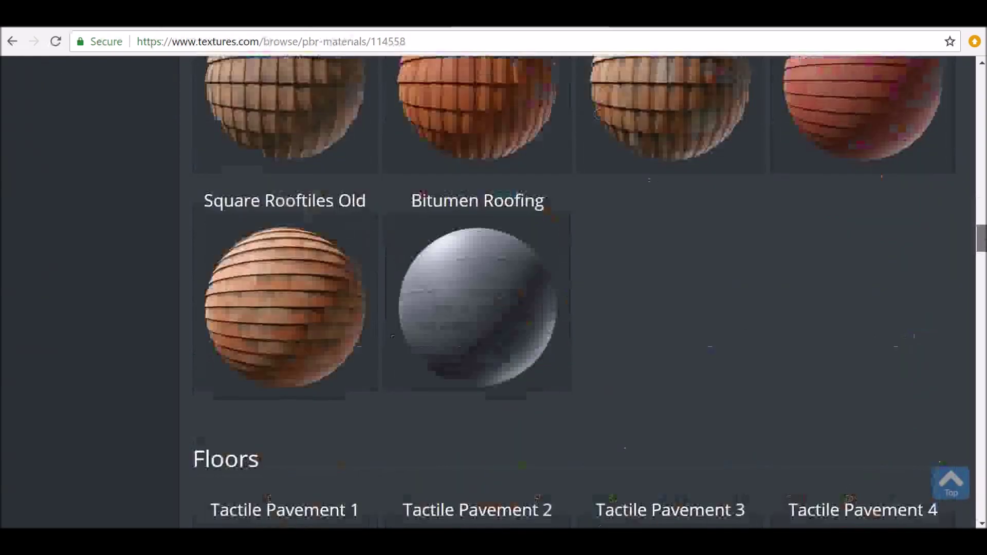
scroll(573, 291, "down", 20)
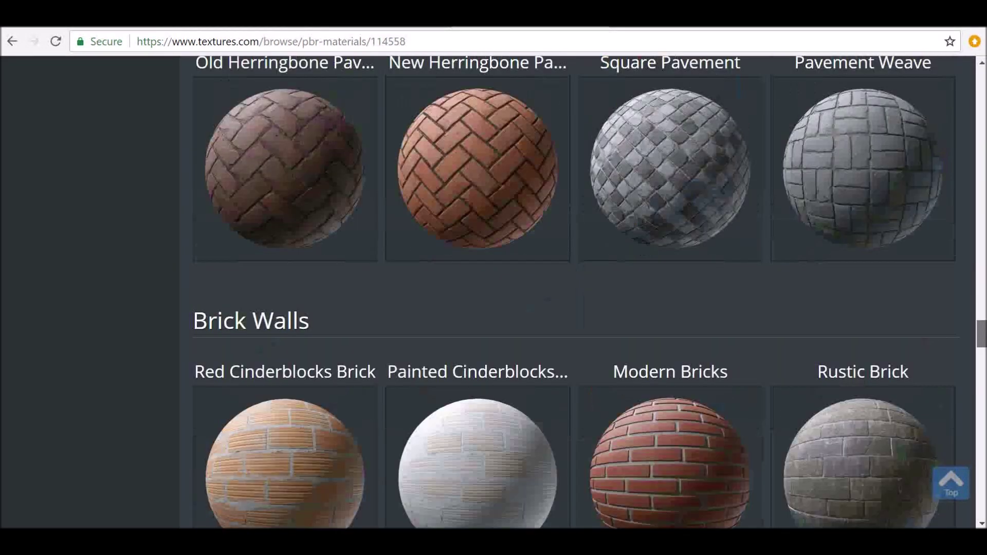
scroll(375, 254, "up", 20)
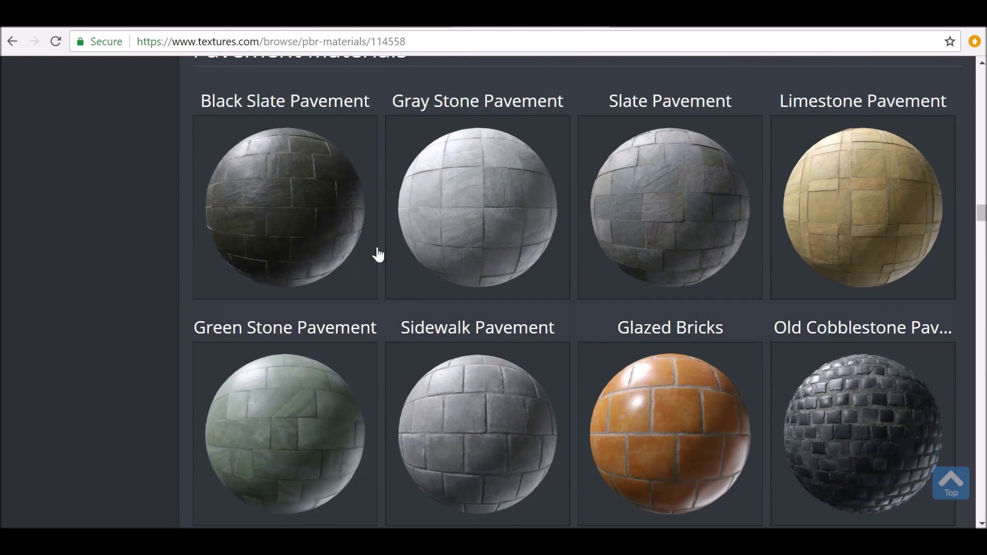
left_click(253, 238)
Examine the pavement material's flat maps and their download sizes, from Albedo and Height through to Ambient Occlusion.
scroll(444, 202, "down", 5)
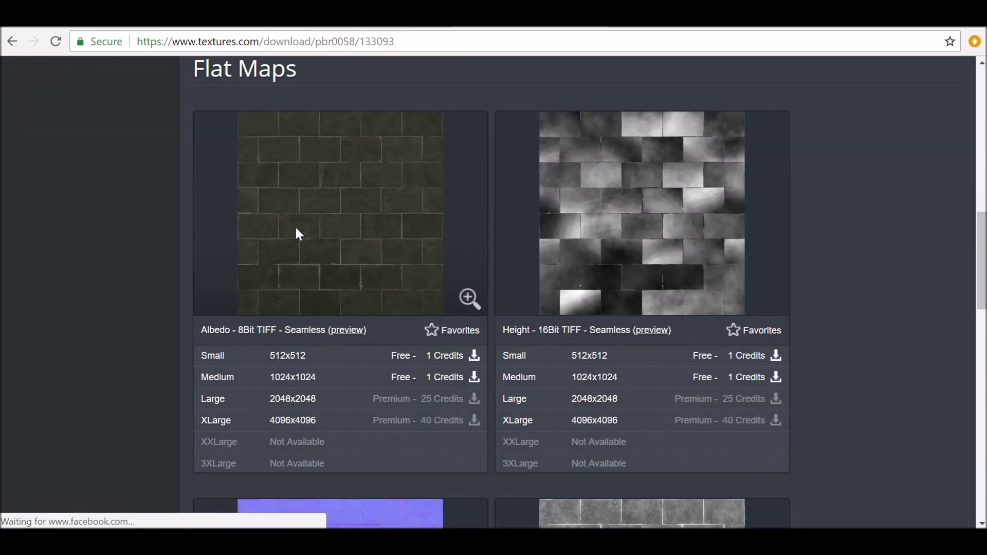
scroll(252, 236, "down", 2)
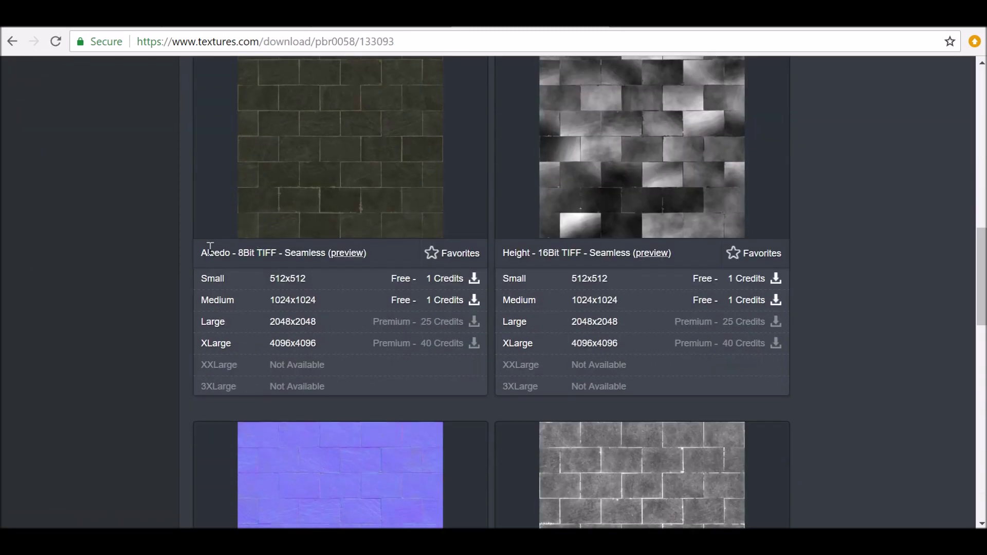
scroll(259, 247, "up", 2)
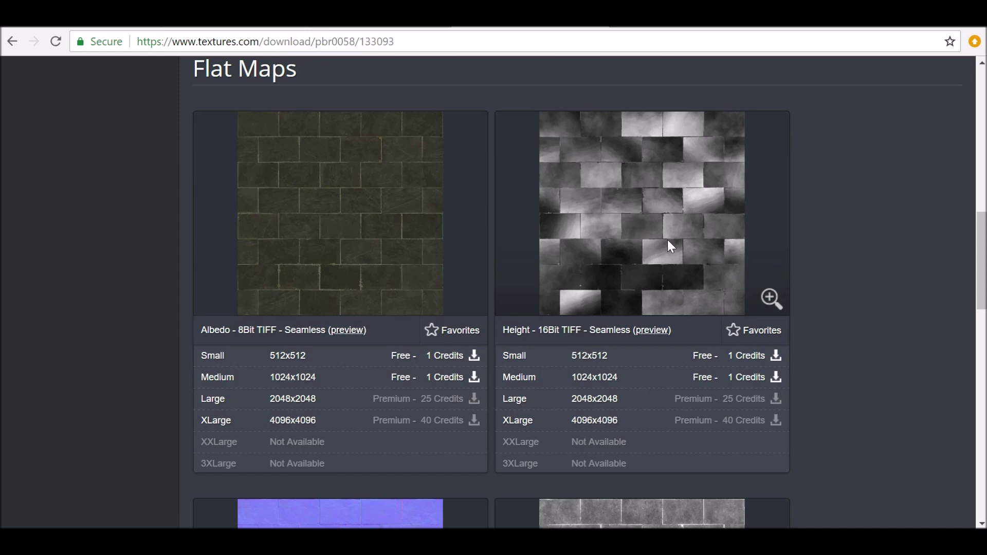
scroll(619, 195, "down", 5)
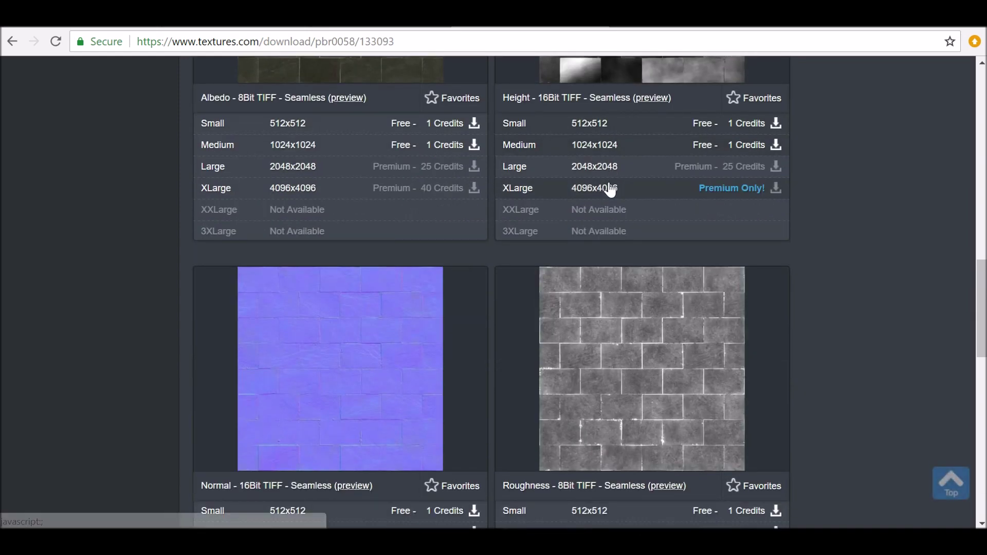
scroll(412, 236, "up", 5)
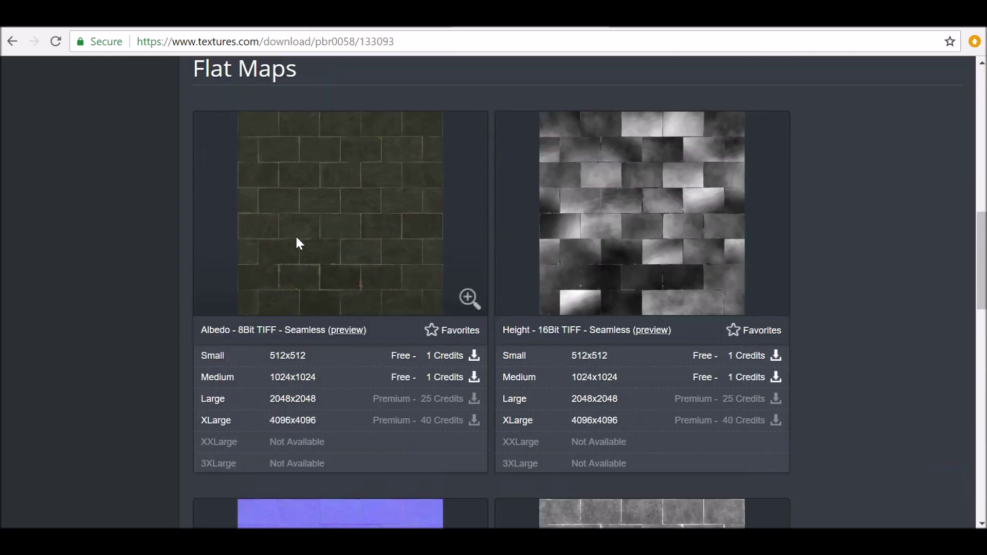
scroll(311, 226, "down", 6)
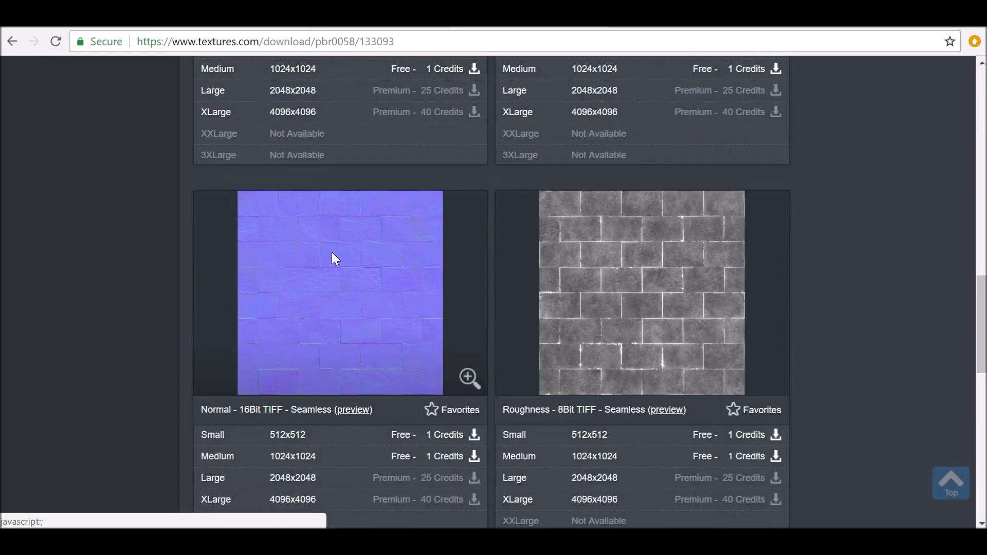
scroll(329, 280, "down", 1)
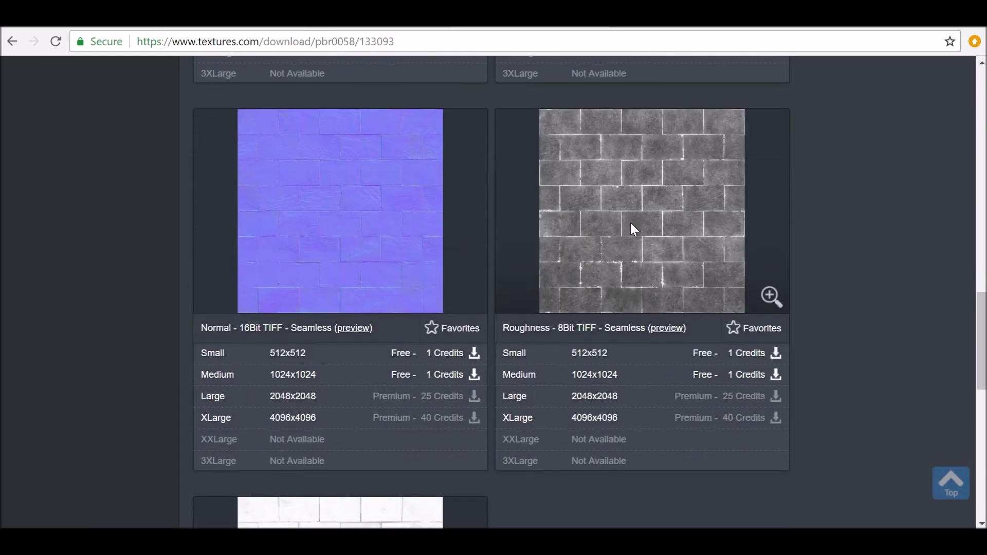
scroll(344, 301, "down", 6)
scroll(329, 298, "up", 3)
scroll(329, 298, "down", 6)
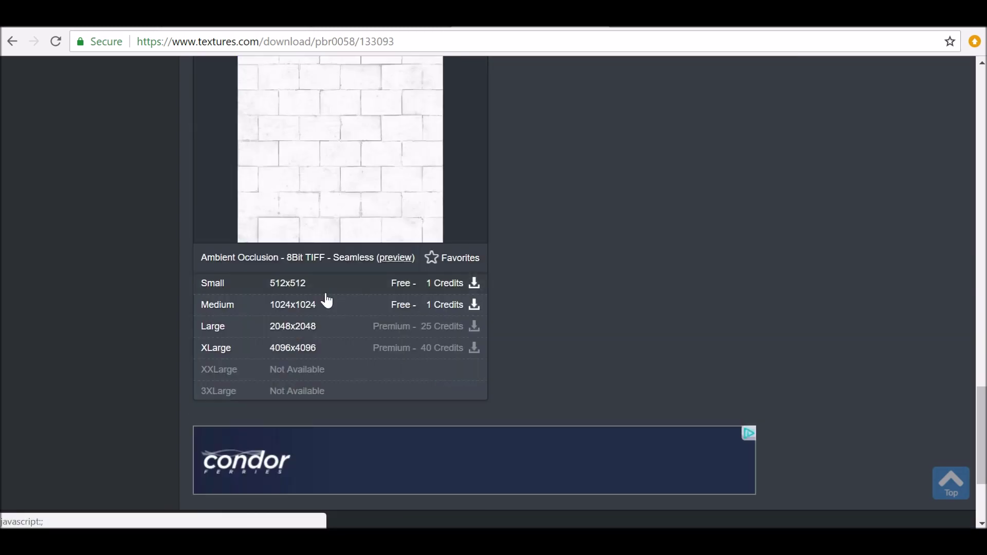
scroll(329, 298, "up", 9)
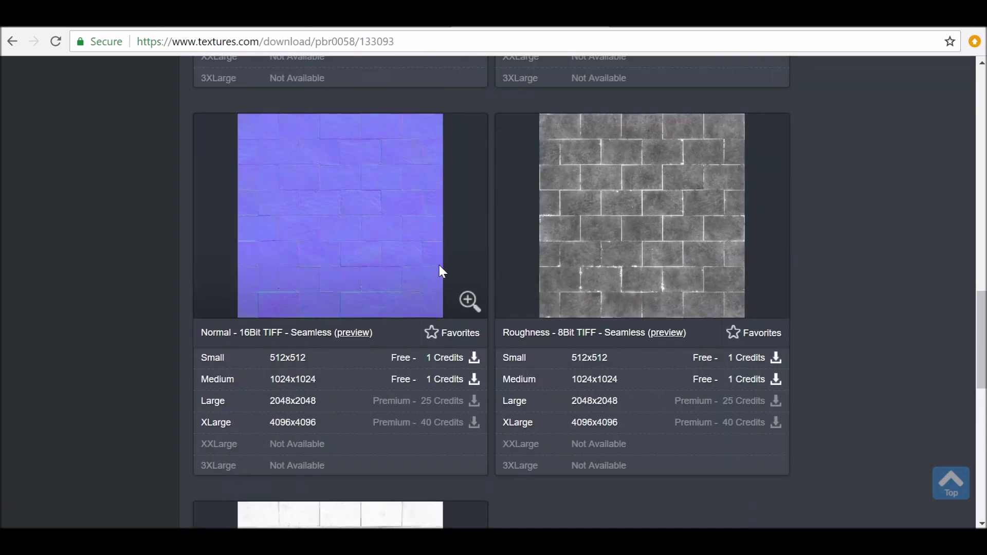
scroll(437, 268, "up", 6)
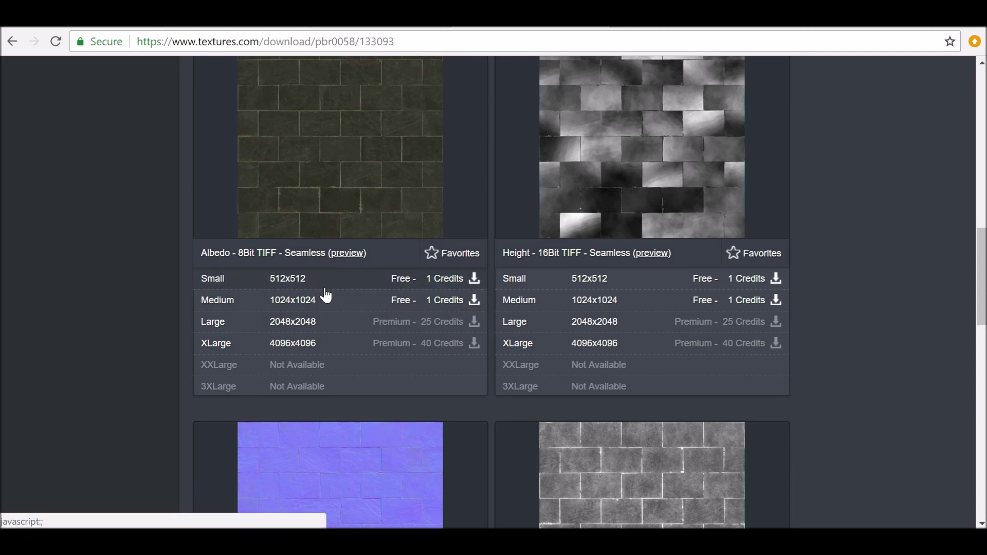
Download the Albedo map of the pavement material at Medium size, 1024x1024.
left_click(472, 301)
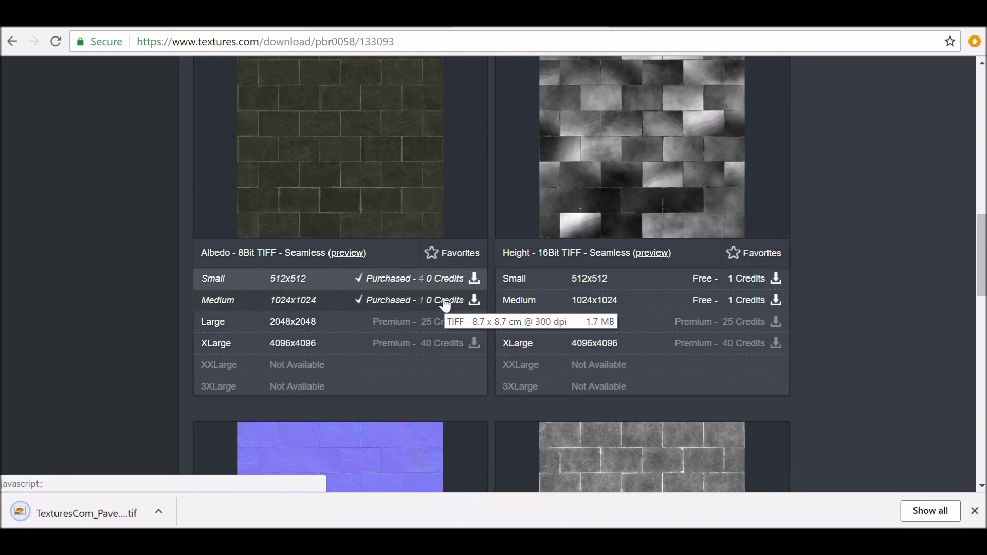
left_click(159, 512)
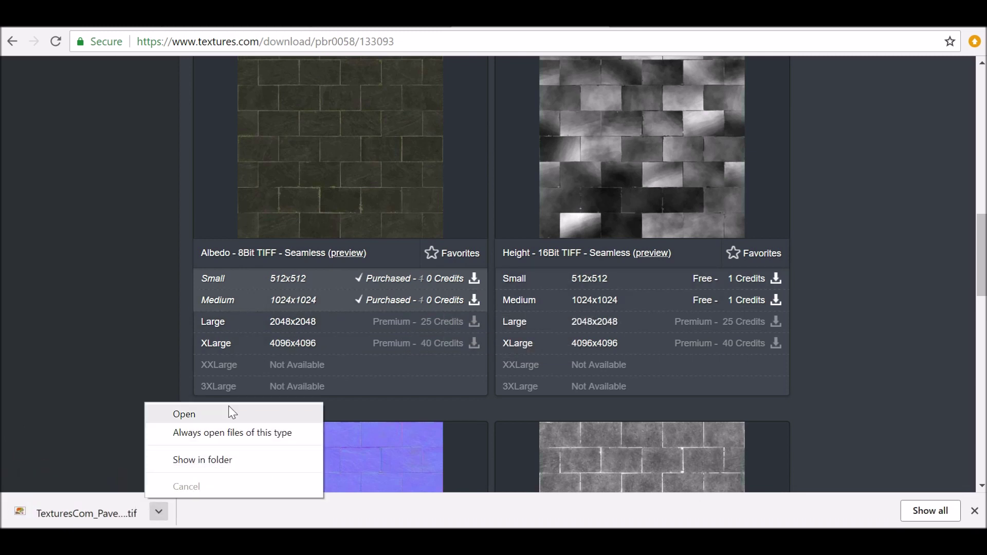
left_click(155, 299)
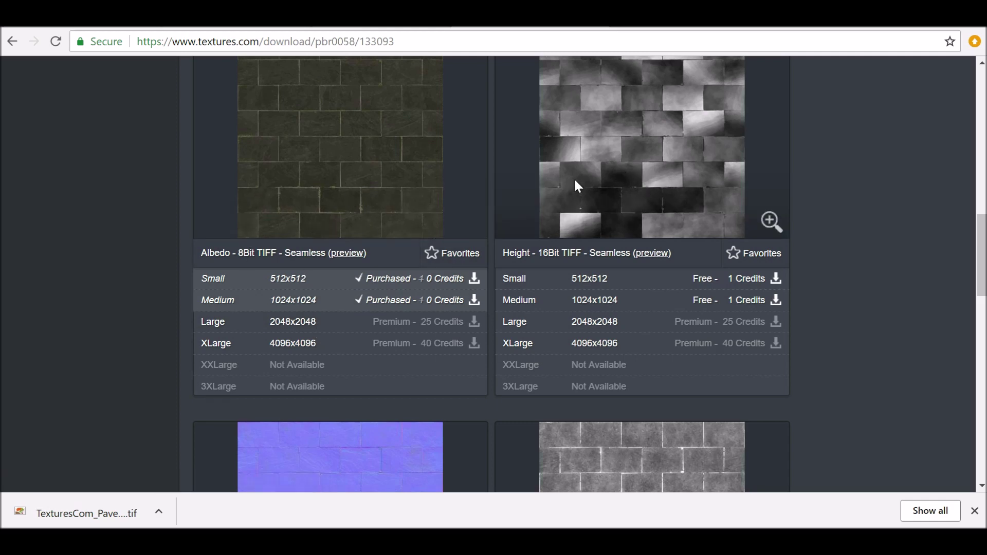
Download the pavement material's Height map at Medium size, 1024x1024.
scroll(569, 229, "down", 2)
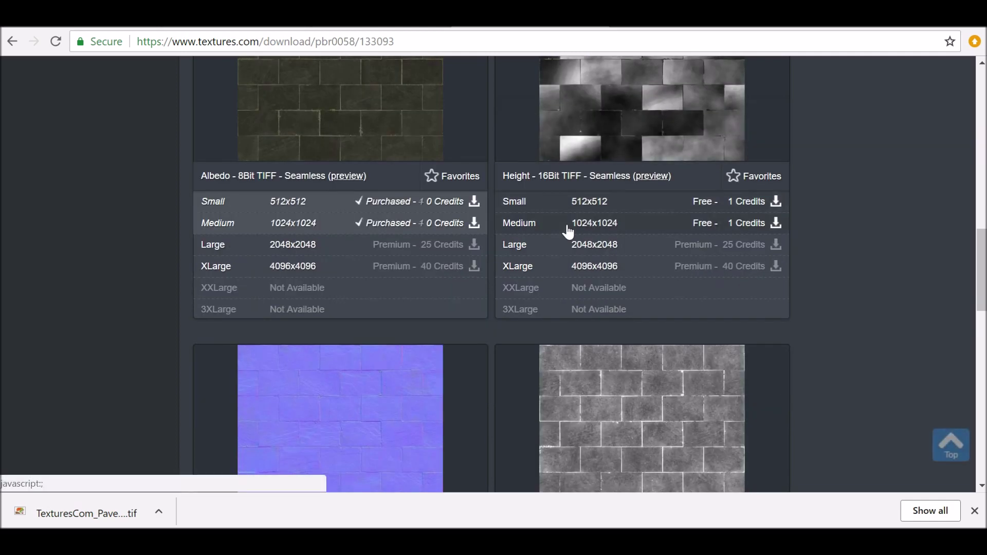
scroll(608, 165, "up", 2)
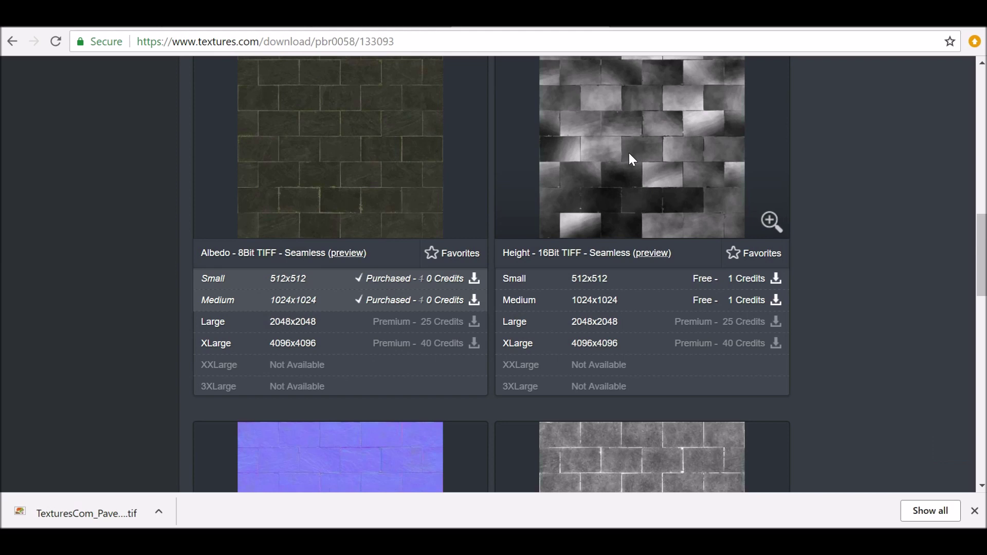
scroll(628, 153, "down", 2)
scroll(440, 315, "up", 2)
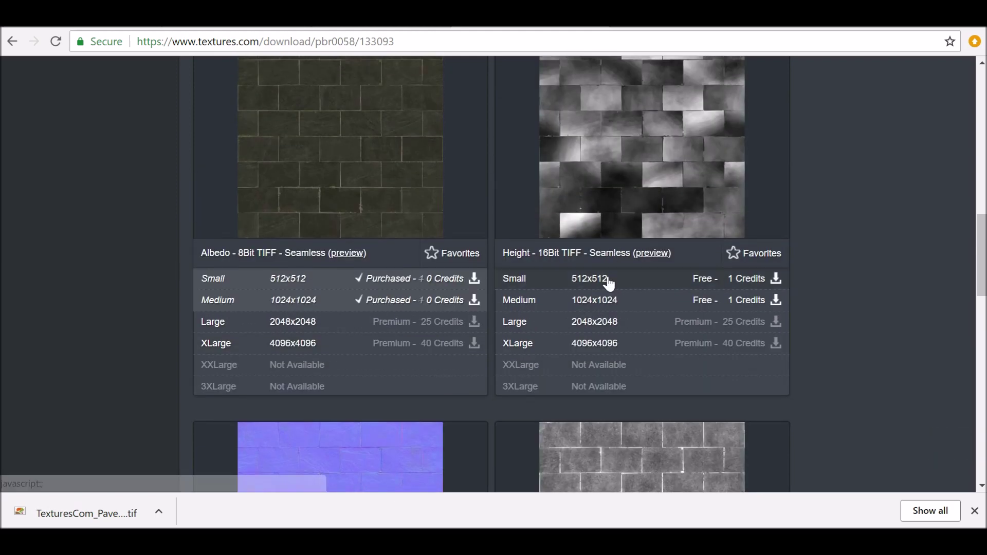
scroll(487, 359, "down", 2)
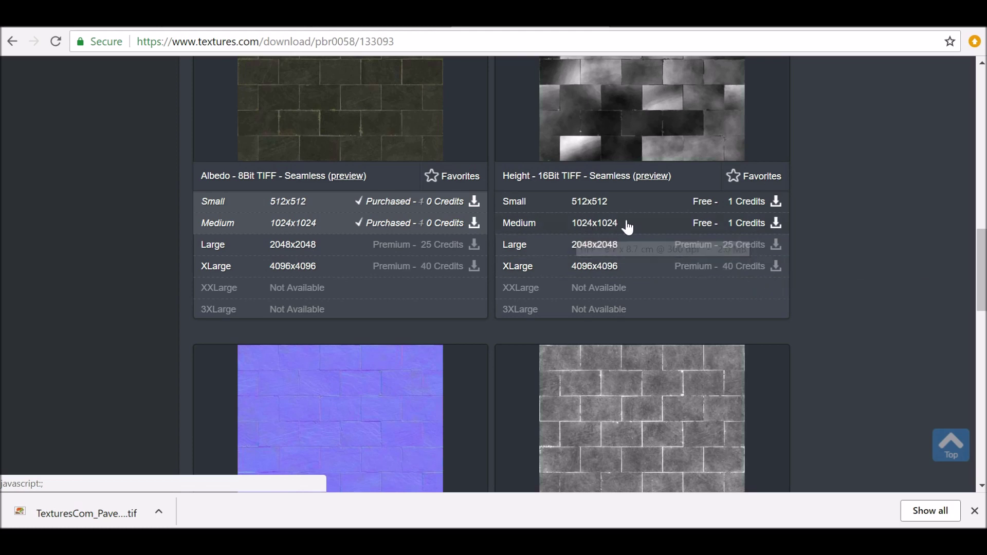
scroll(672, 221, "up", 1)
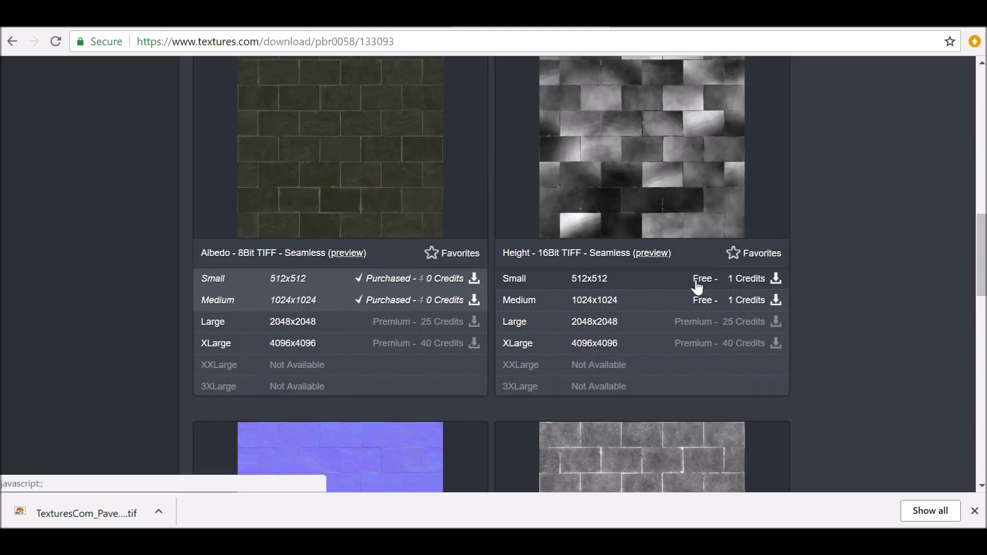
left_click(710, 302)
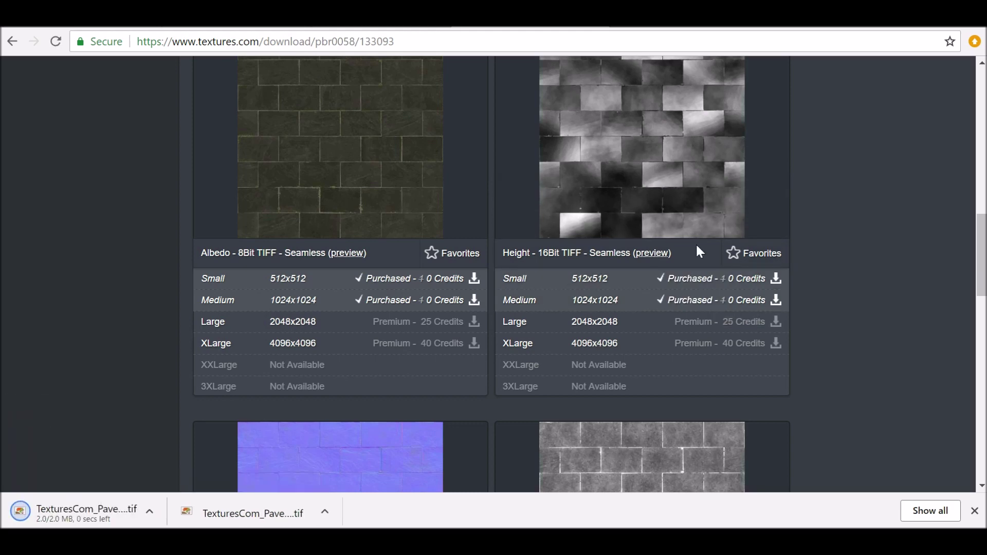
Download the Normal map at Medium size, 1024x1024.
scroll(774, 301, "down", 1)
scroll(277, 276, "down", 5)
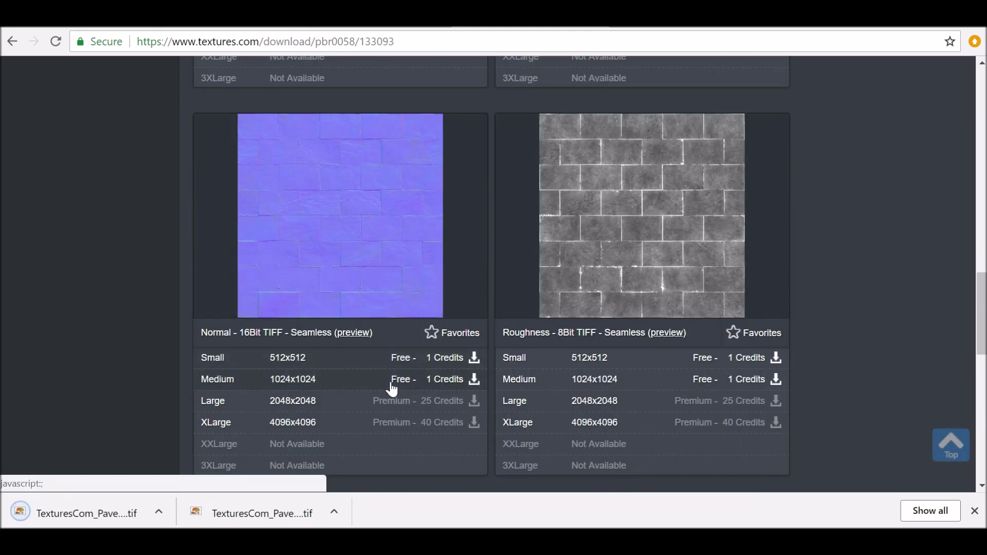
left_click(393, 386)
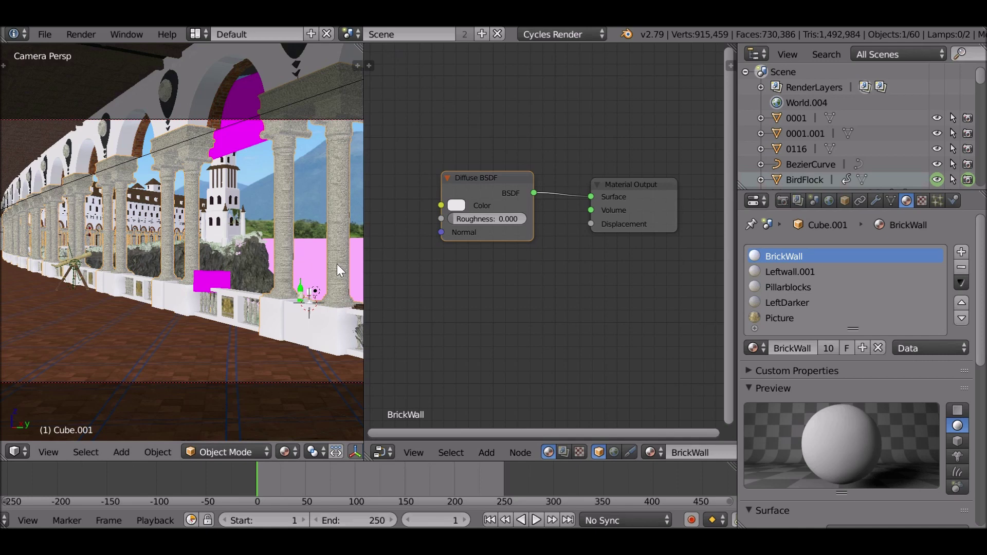
Switch to Blender and delete the Diffuse BSDF node from the BrickWall material.
left_click_drag(480, 180, 510, 172)
key("x")
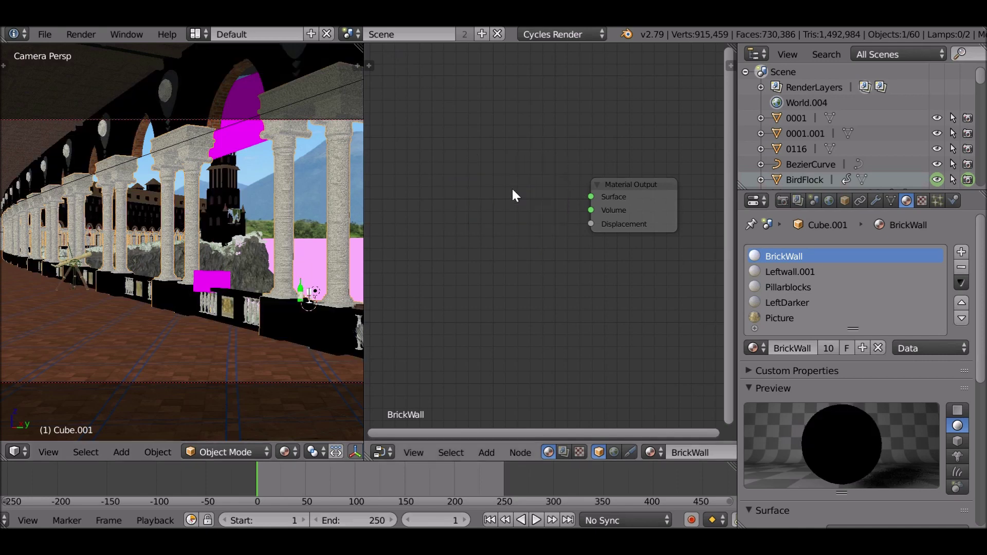
Add a Principled BSDF shader node and connect its BSDF output to the Material Output's Surface input.
key("shift+a")
mouse_move(488, 192)
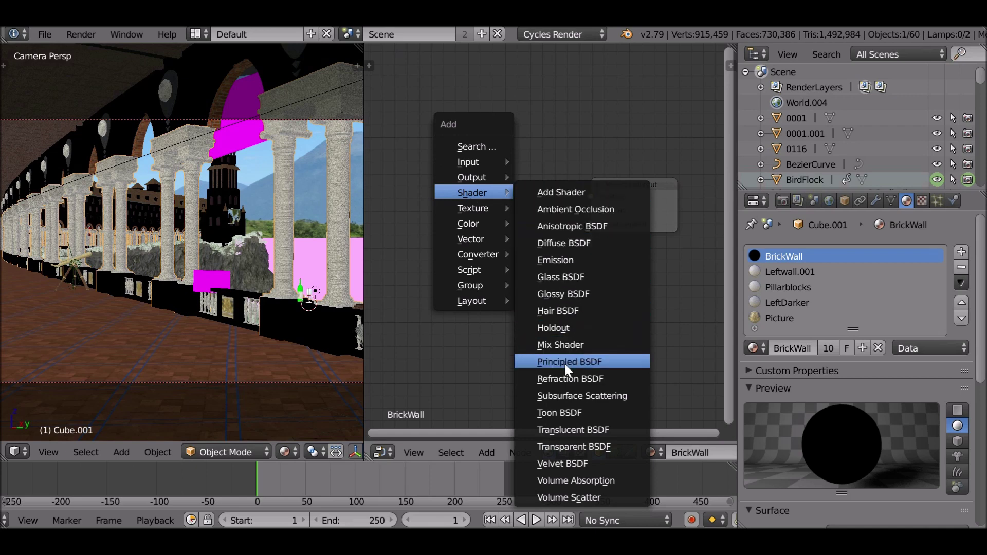
left_click(566, 366)
left_click(451, 160)
left_click_drag(545, 183, 613, 192)
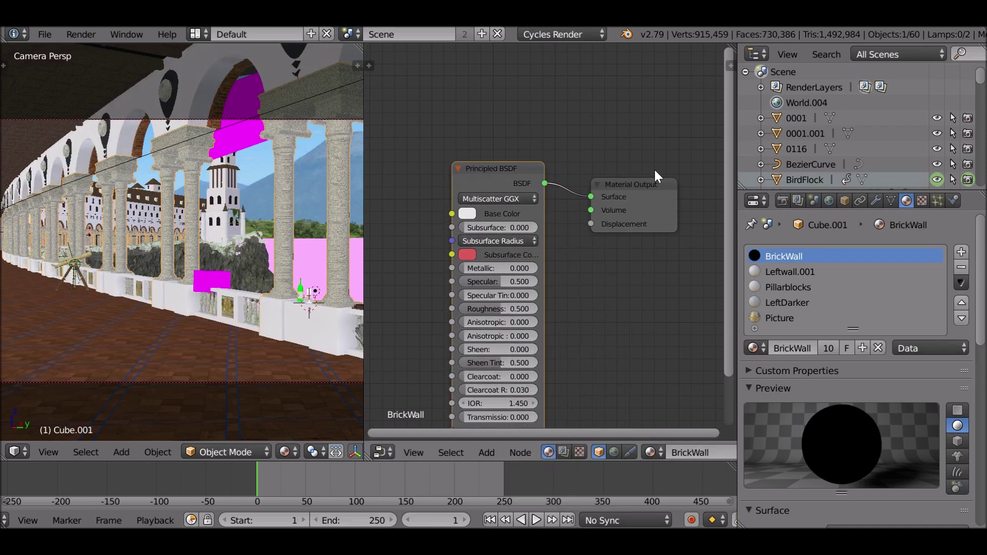
Add an Image Texture node beside the Principled BSDF and connect its Color output to Base Color.
middle_click_drag(514, 216, 637, 175)
key("shift+a")
mouse_move(397, 194)
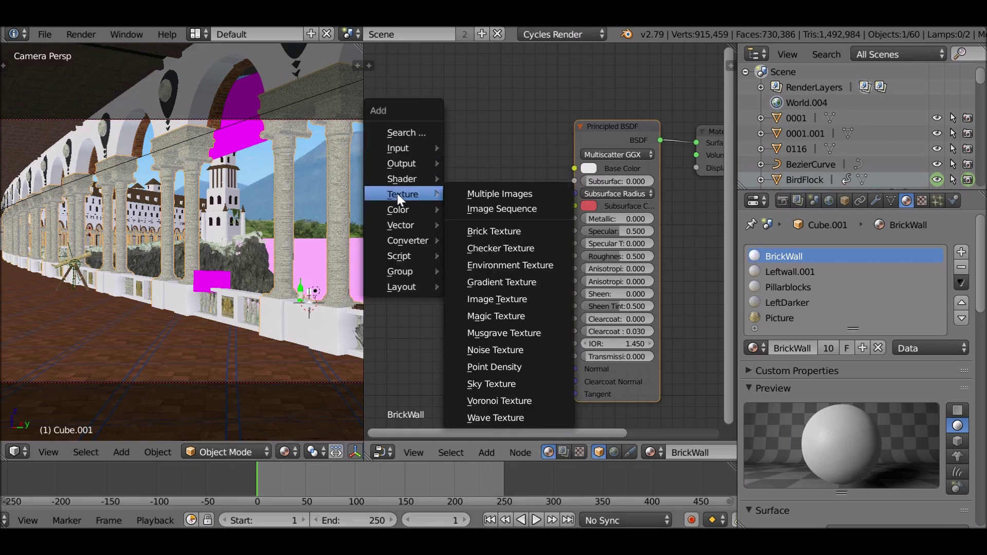
left_click(500, 297)
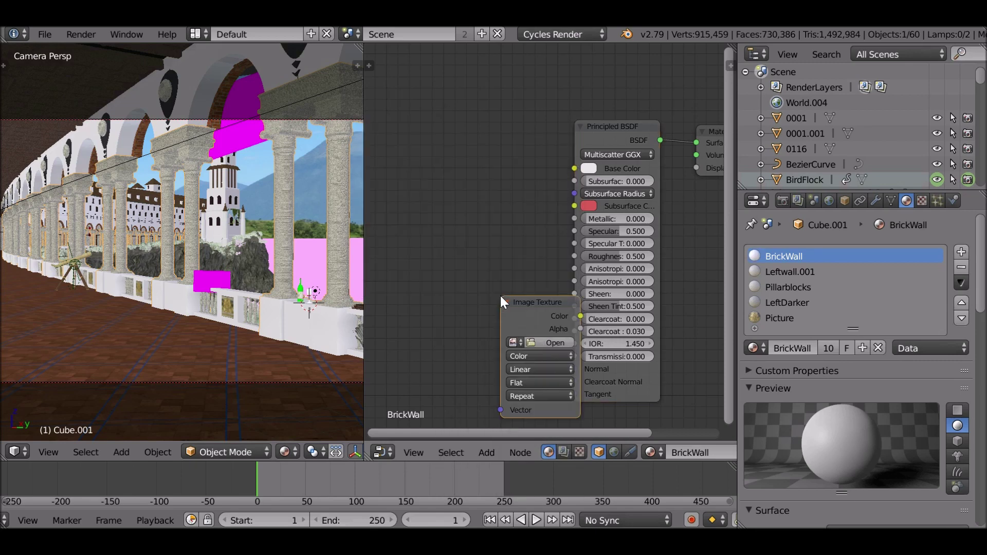
left_click(403, 119)
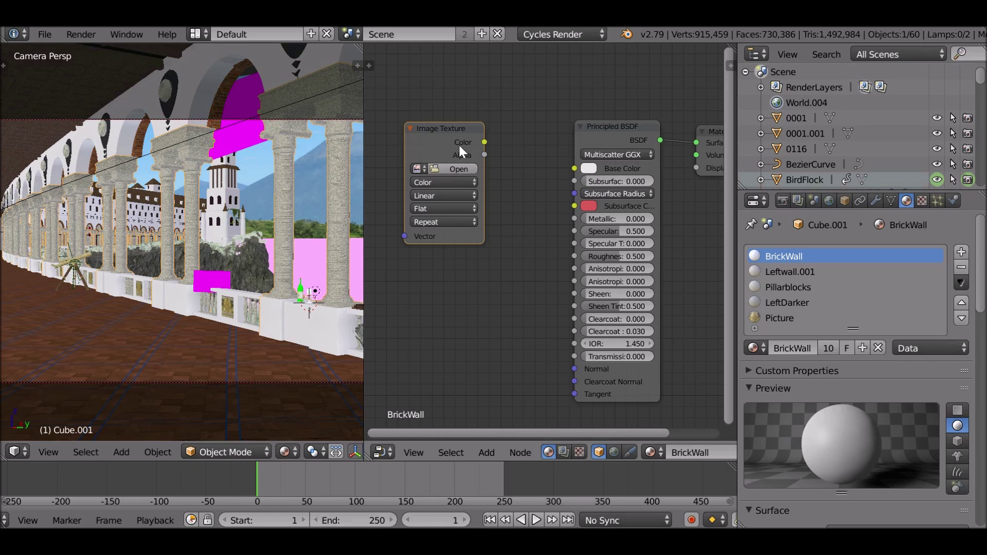
left_click_drag(485, 143, 589, 172)
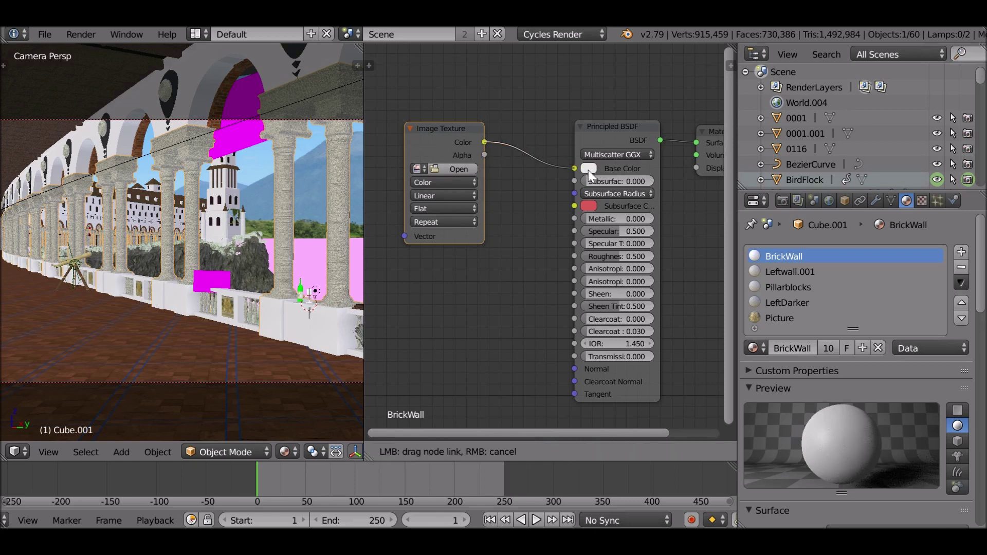
Load BrickWallCol.tif from the pbr\BrickWall textures folder into the Image Texture node, showing the files as thumbnails.
left_click(466, 170)
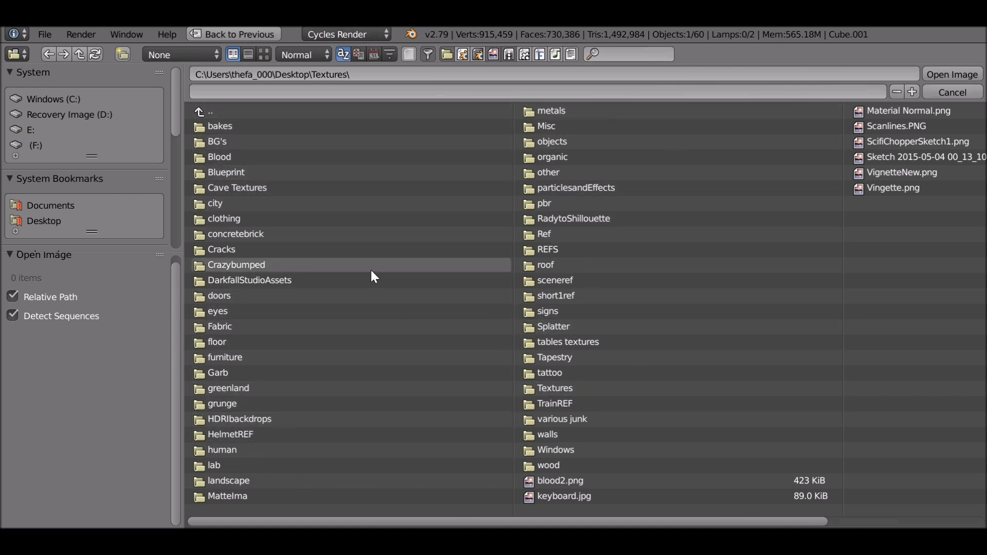
left_click(572, 202)
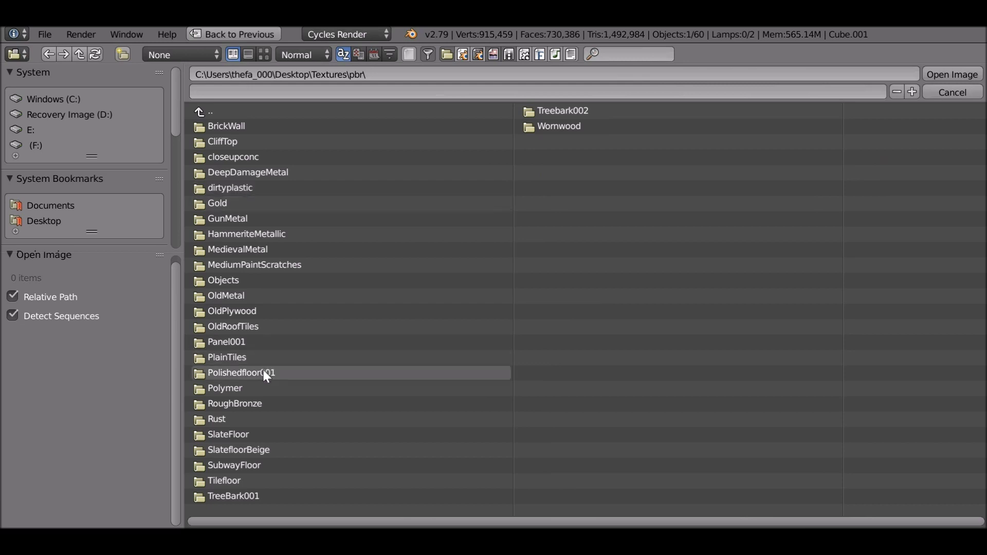
left_click(227, 123)
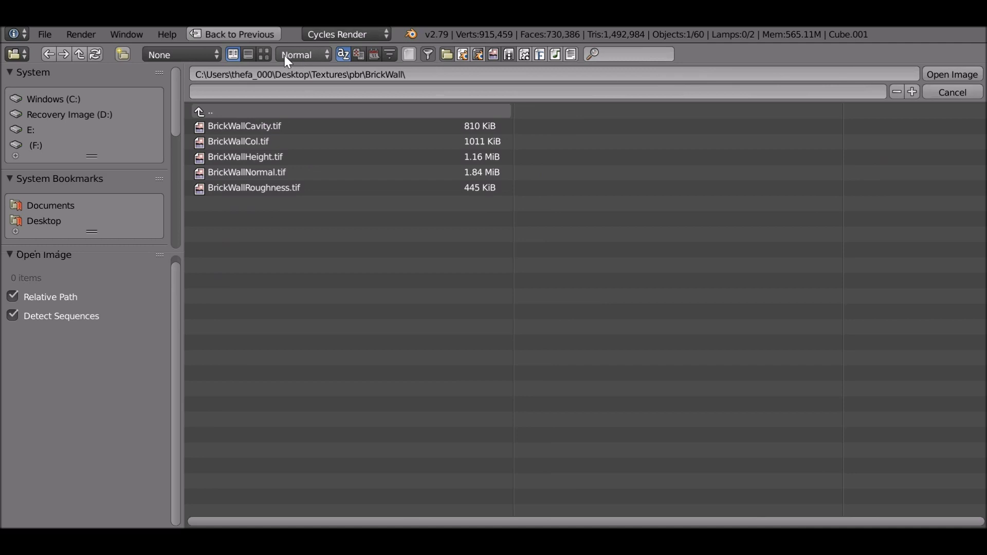
left_click(268, 55)
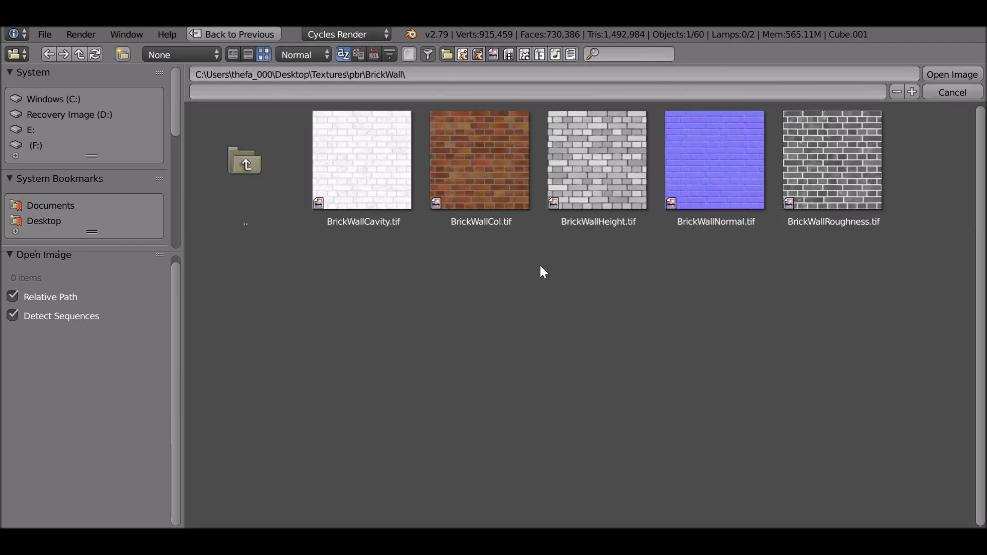
left_click(484, 170)
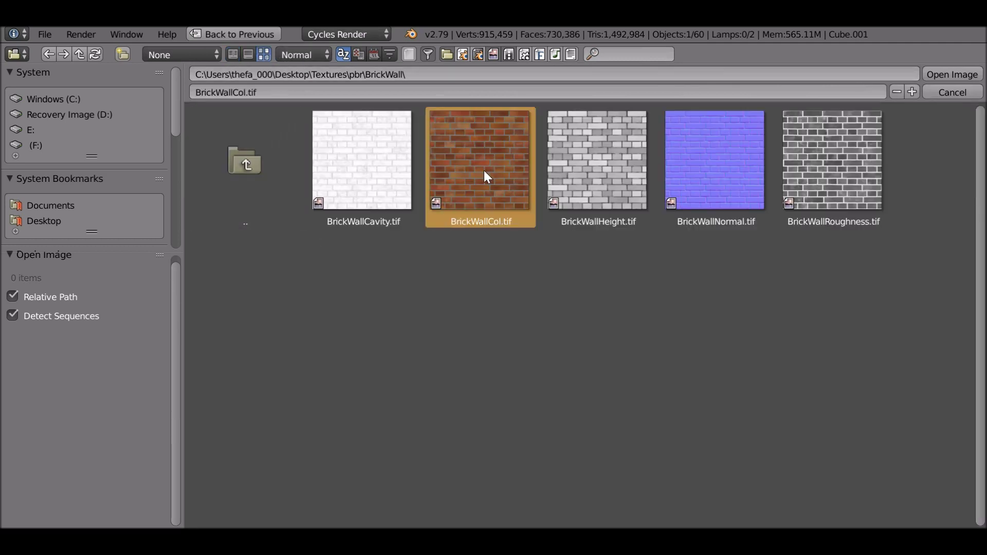
left_click(943, 75)
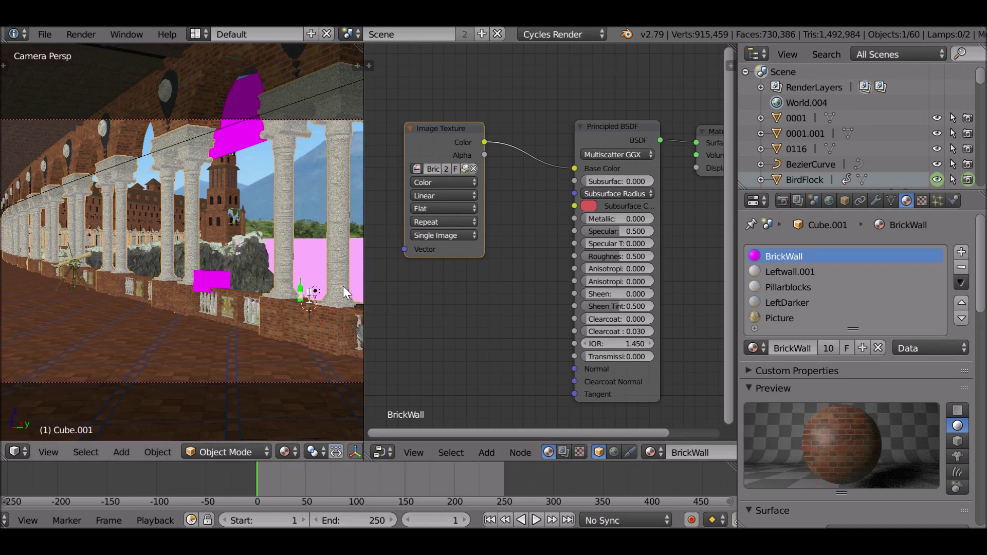
Duplicate the color Image Texture node below the original and load BrickWallRoughness.tif into the copy.
middle_click_drag(482, 304, 517, 237)
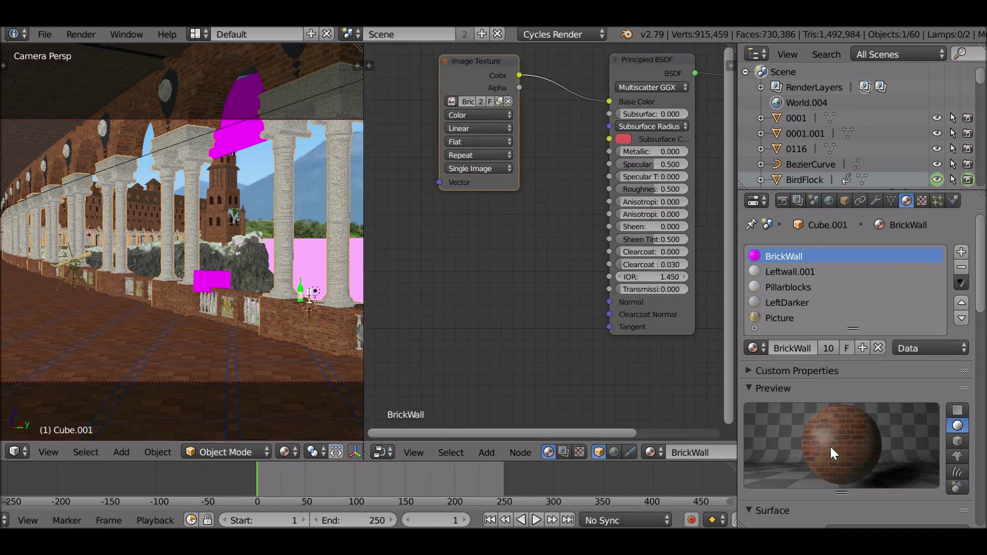
left_click_drag(474, 73, 457, 69)
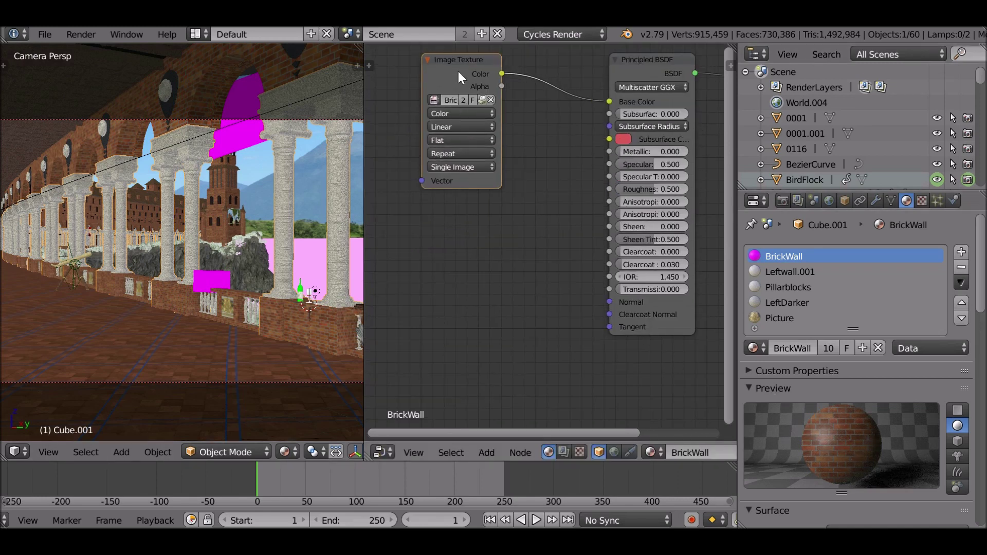
key("shift+d")
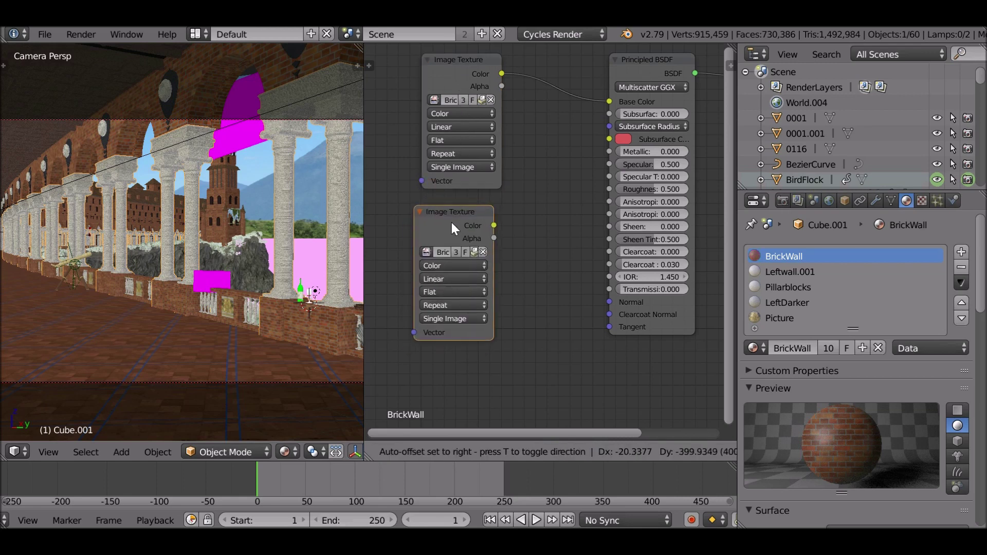
left_click(473, 250)
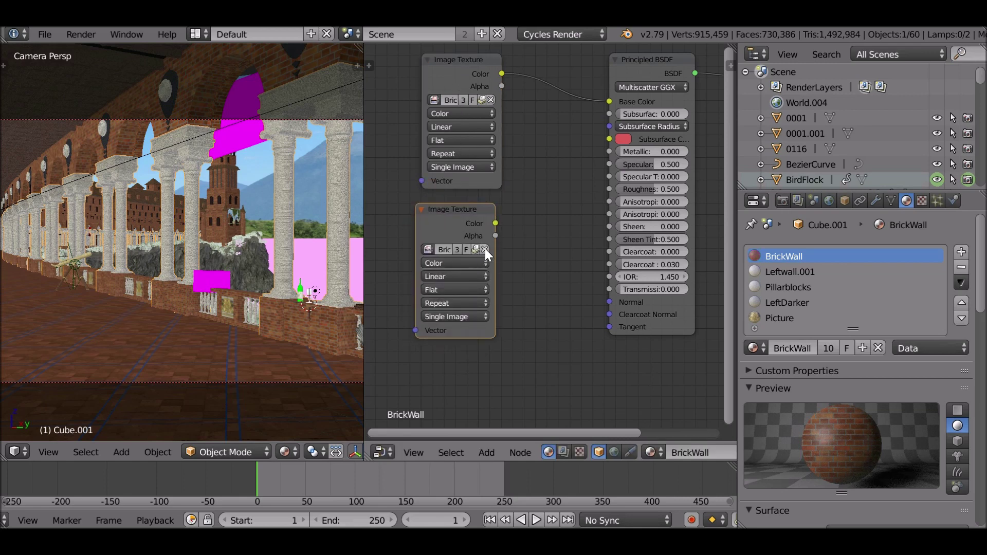
left_click(485, 249)
left_click(485, 249)
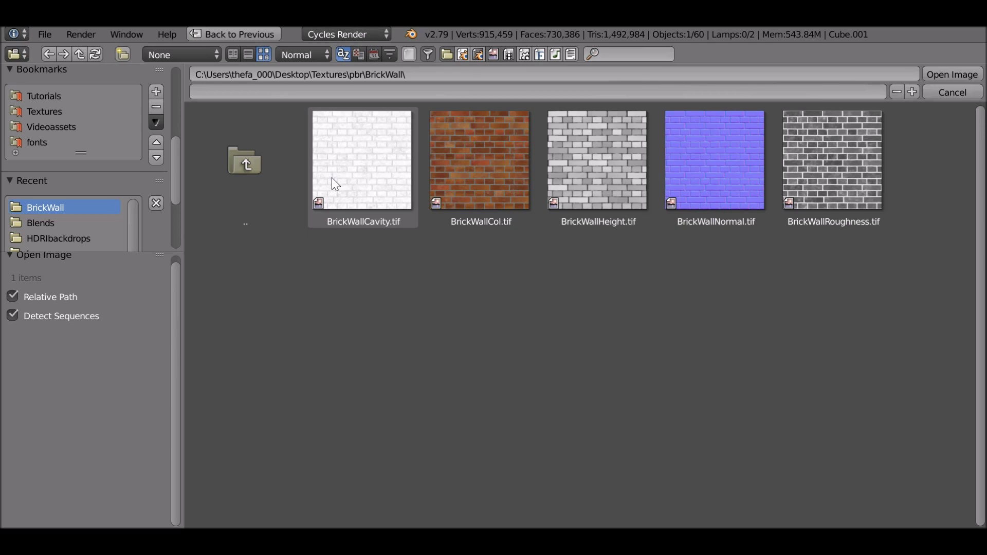
left_click(836, 159)
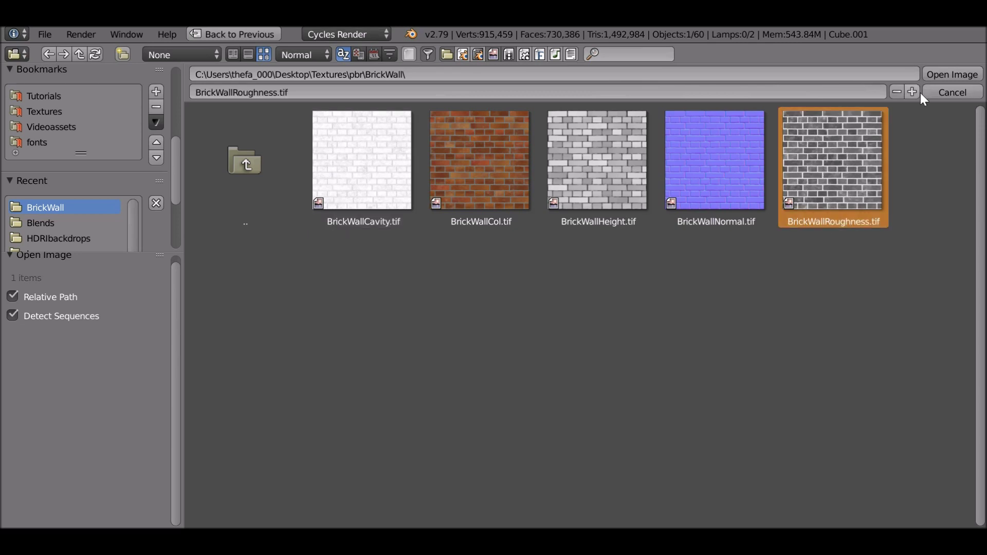
left_click(965, 75)
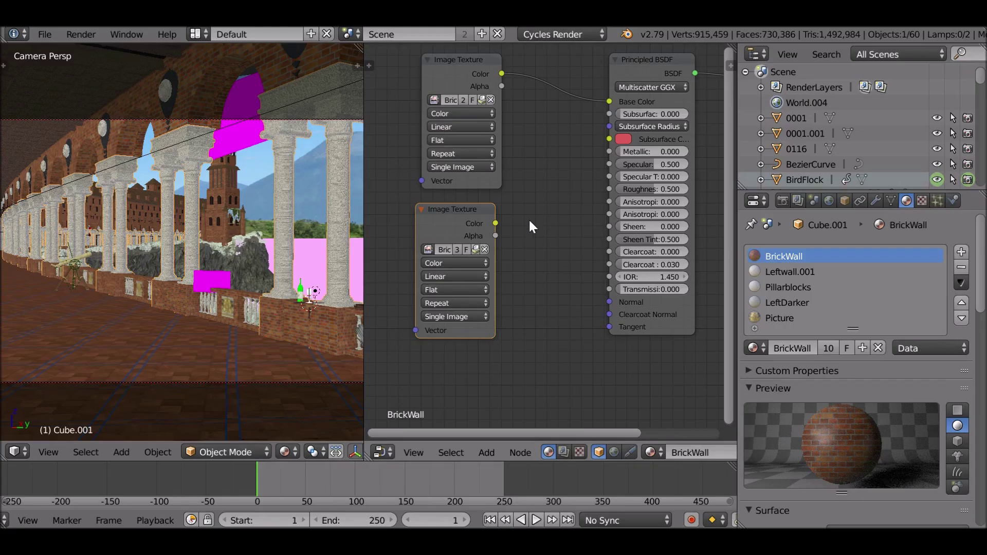
Connect the roughness texture's Color output to the Principled BSDF's Roughness input and set its color space to Non-Color Data.
left_click_drag(496, 225, 499, 224)
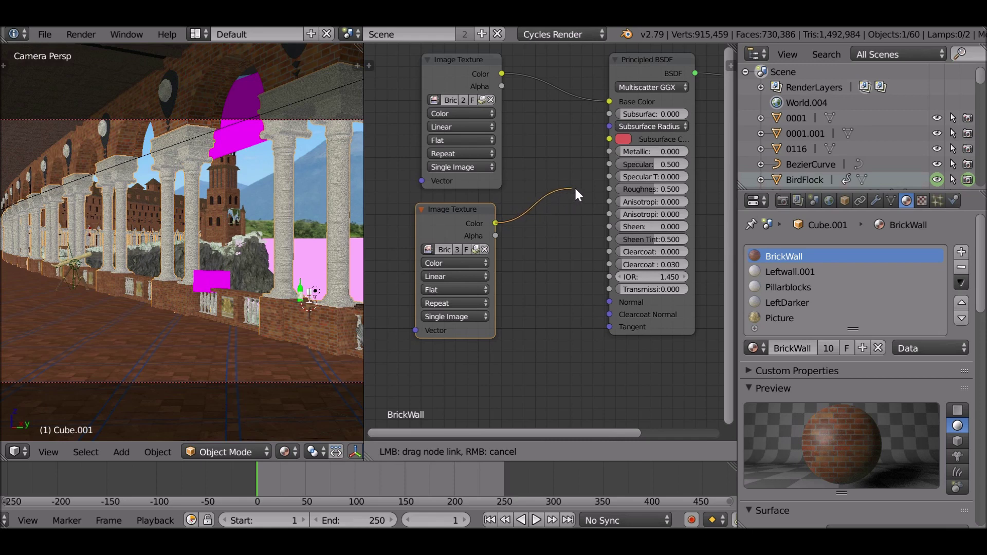
left_click_drag(610, 190, 610, 190)
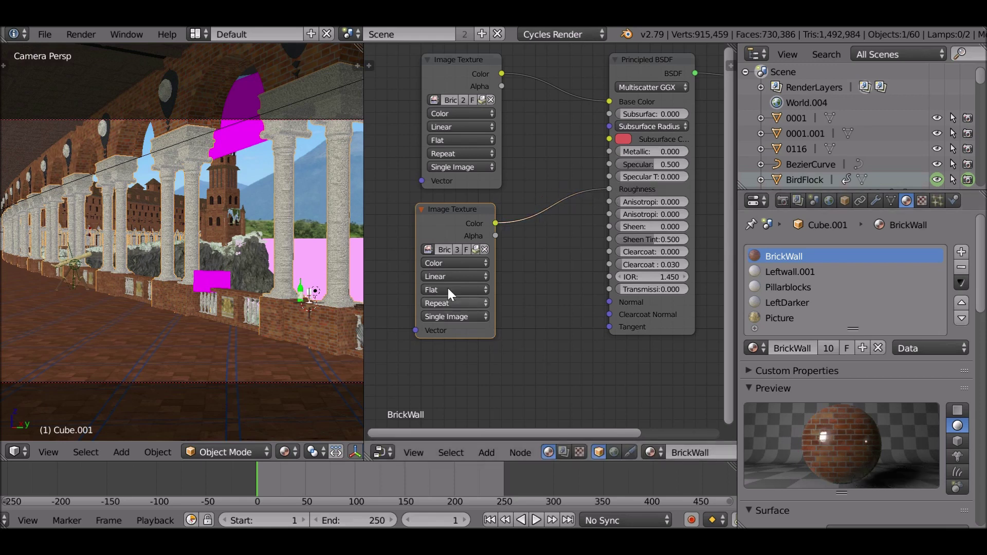
left_click(450, 262)
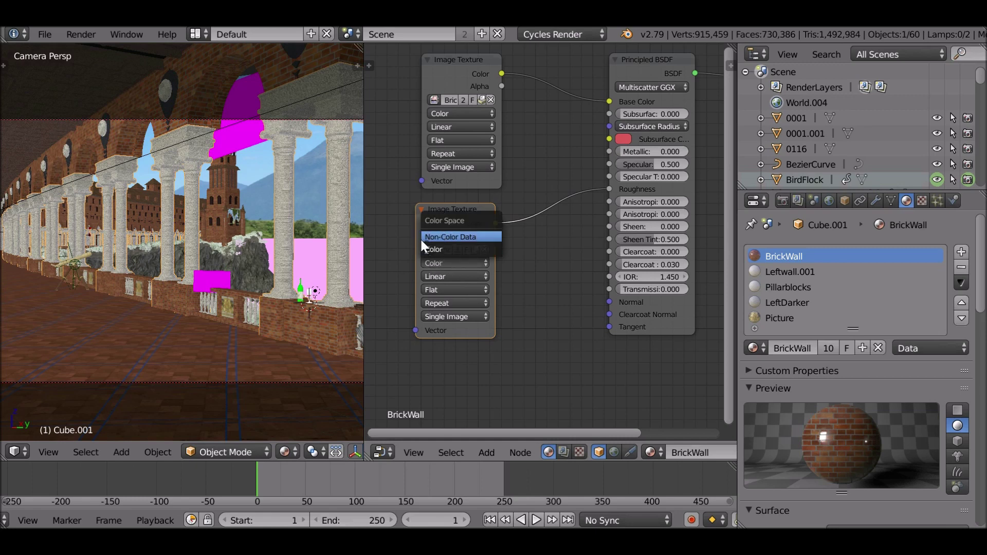
left_click(468, 236)
Duplicate the roughness Image Texture node below the original and load BrickWallNormal.tif into the copy.
left_click_drag(461, 76, 440, 50)
mouse_move(439, 212)
left_mouse_down()
mouse_move(446, 183)
mouse_move(432, 196)
left_mouse_up()
key("shift+d")
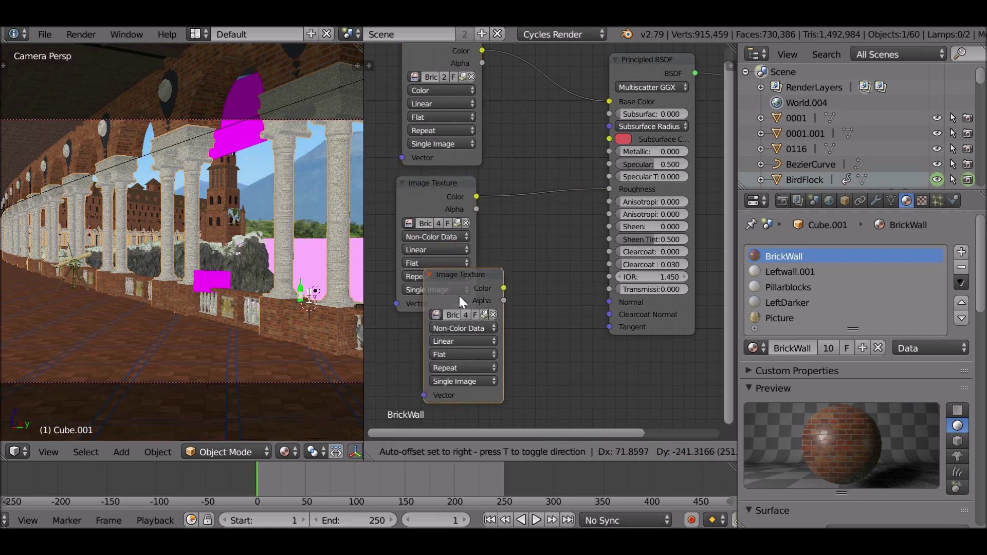
left_click(427, 335)
scroll(520, 322, "down", 4, "shift")
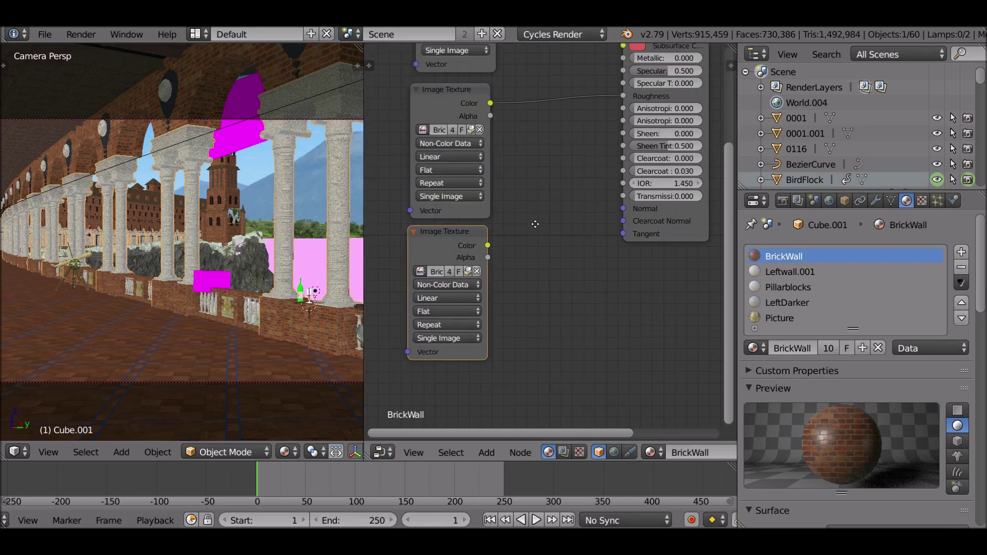
left_click(476, 270)
left_click(447, 267)
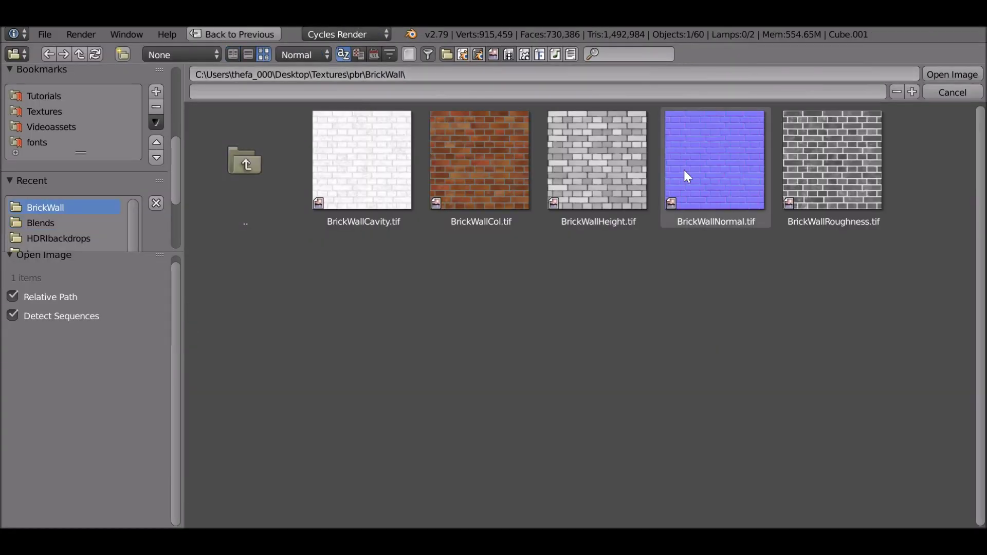
left_click(687, 176)
left_click(951, 74)
Add a Bump node, linking the normal texture's Color to its Height and its Normal output to the Principled BSDF's Normal input.
key("shift+a")
mouse_move(500, 321)
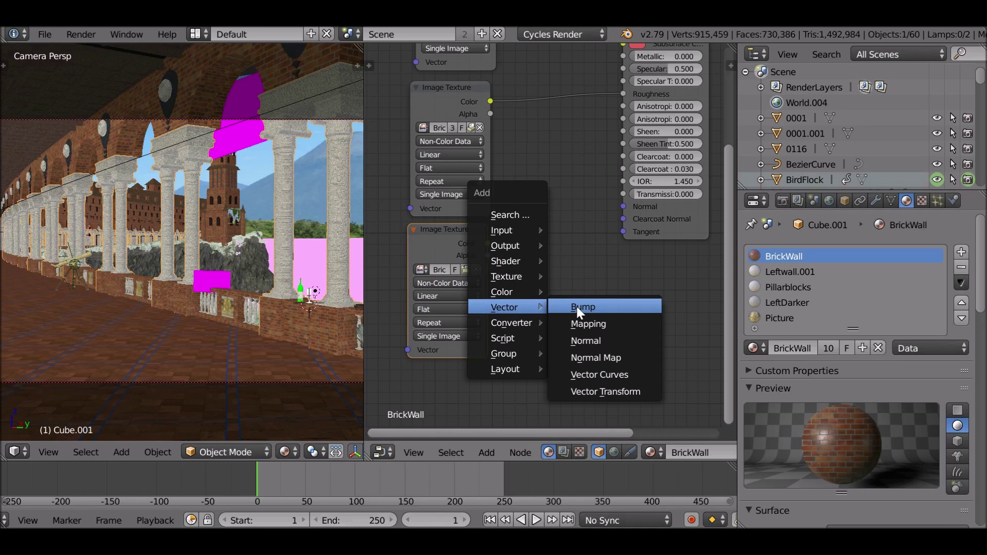
left_click(608, 305)
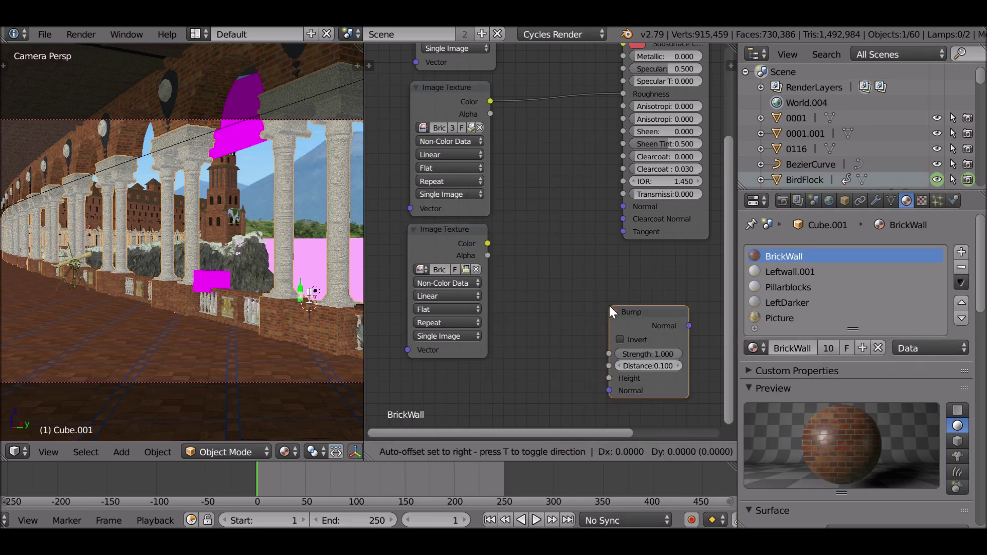
left_click(513, 221)
scroll(512, 219, "up", 2)
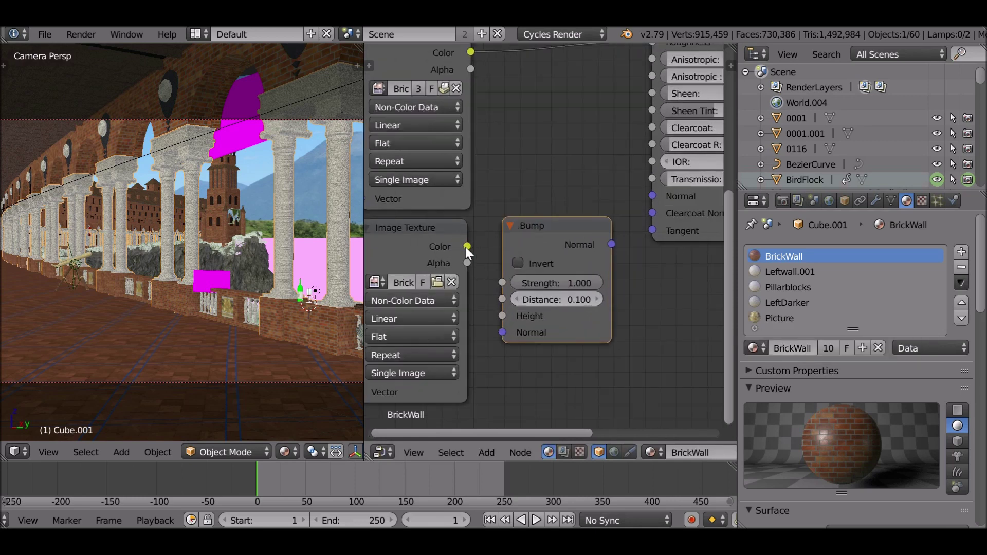
left_click_drag(465, 246, 504, 313)
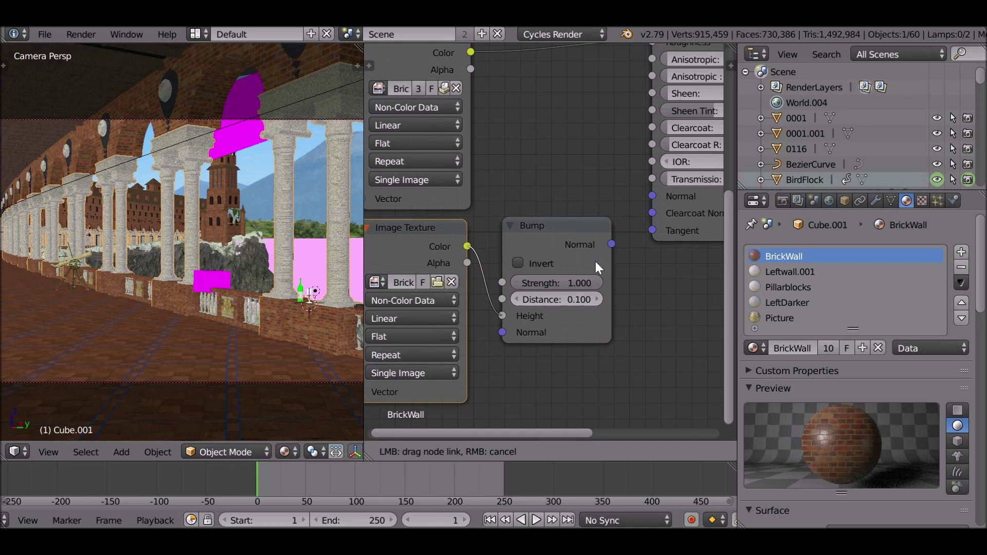
left_click_drag(611, 243, 651, 194)
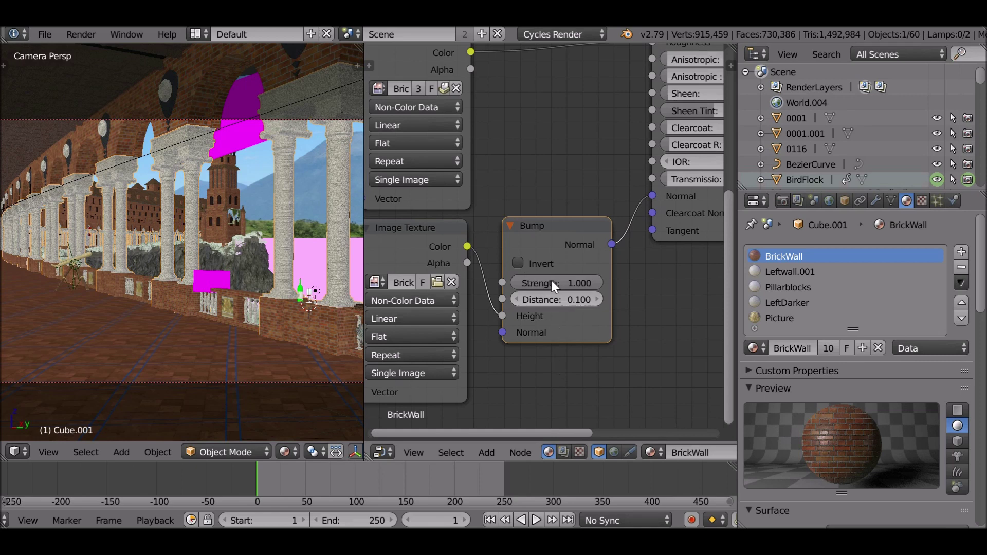
Set the Bump node's Strength to 0.588.
left_click_drag(568, 281, 556, 300)
scroll(627, 280, "down", 3)
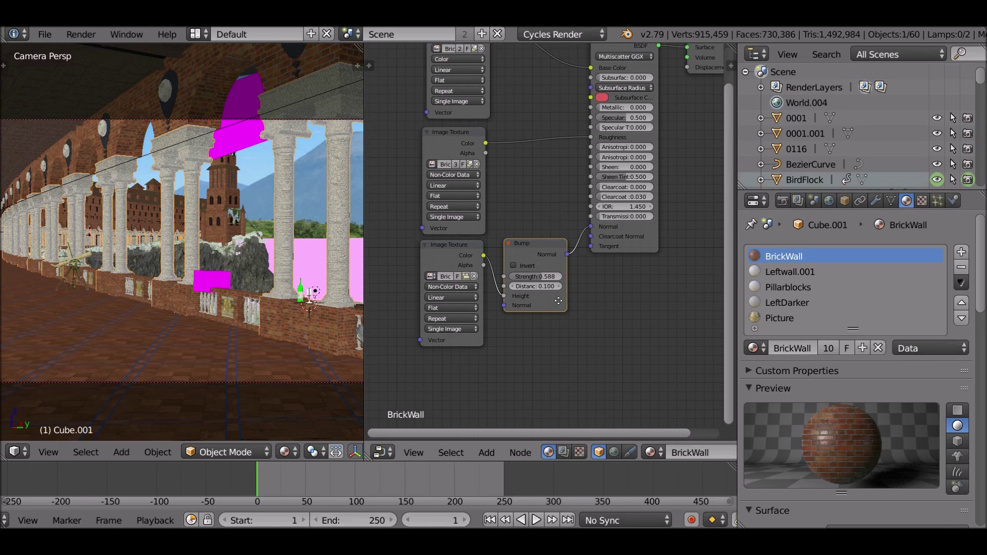
middle_click_drag(576, 282, 534, 319)
scroll(534, 319, "up", 1)
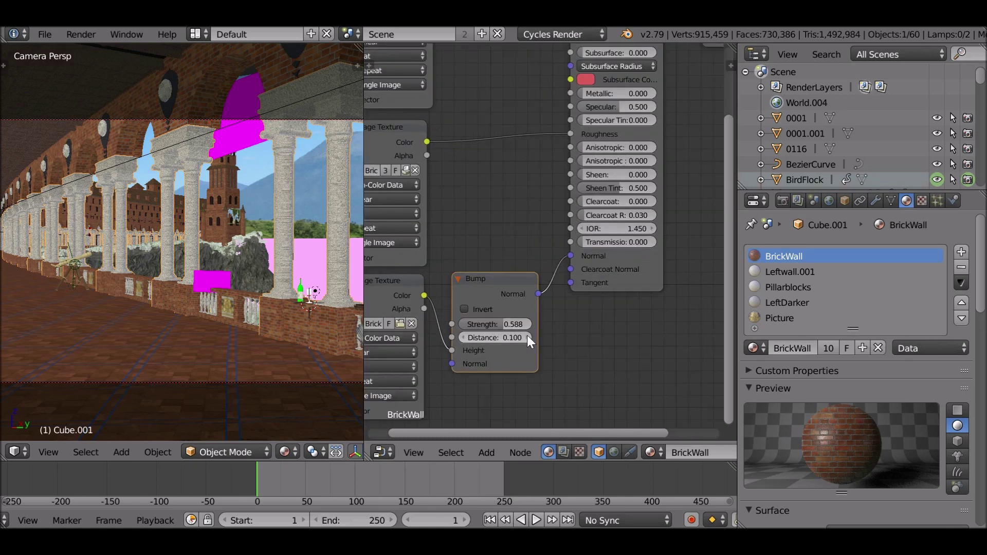
Duplicate the normal map's Image Texture node and place the copy below the Material Output node.
scroll(646, 286, "down", 3)
scroll(408, 226, "down", 2)
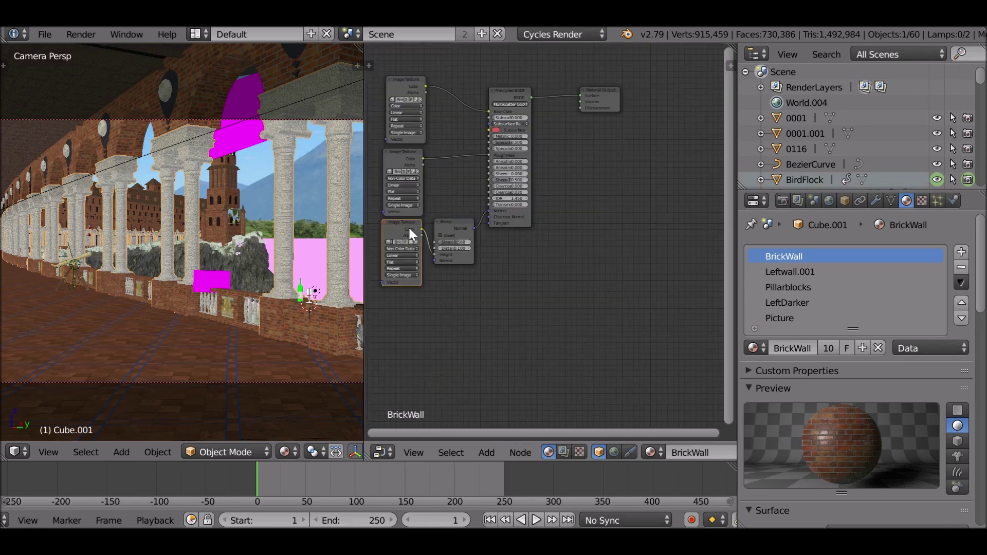
key("shift+d")
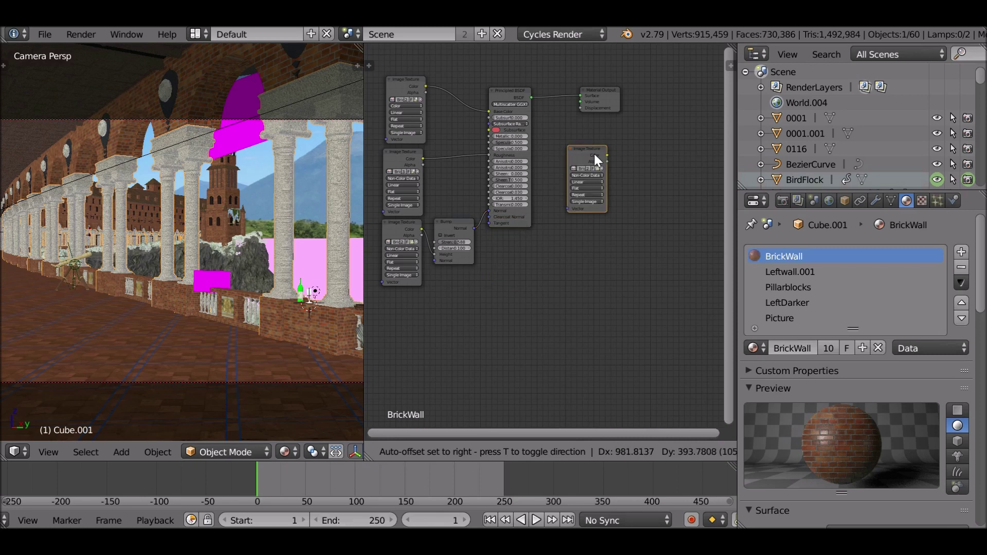
left_click(593, 152)
scroll(643, 115, "up", 2)
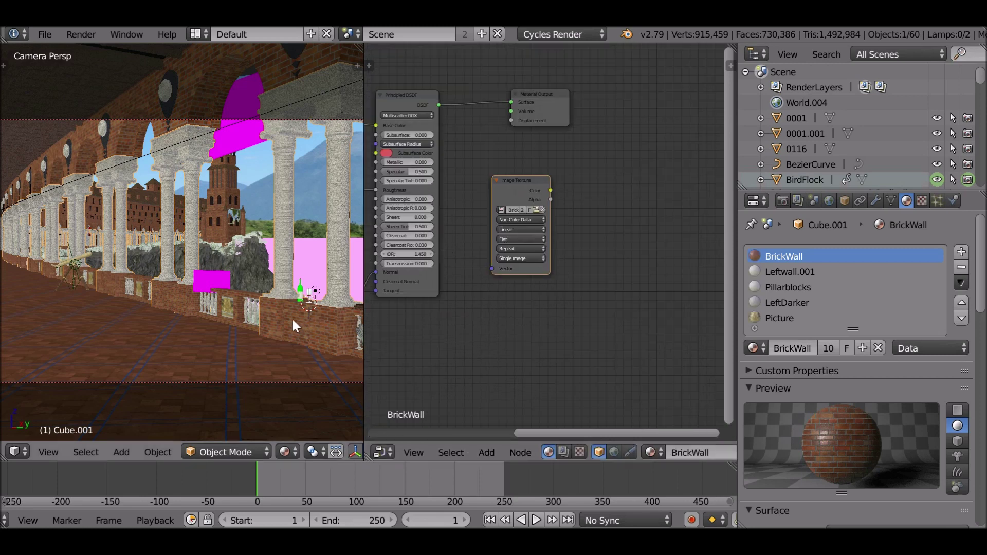
Move the Material Output node farther right from the Principled BSDF to make room beside the copied Image Texture node.
scroll(509, 109, "up", 2)
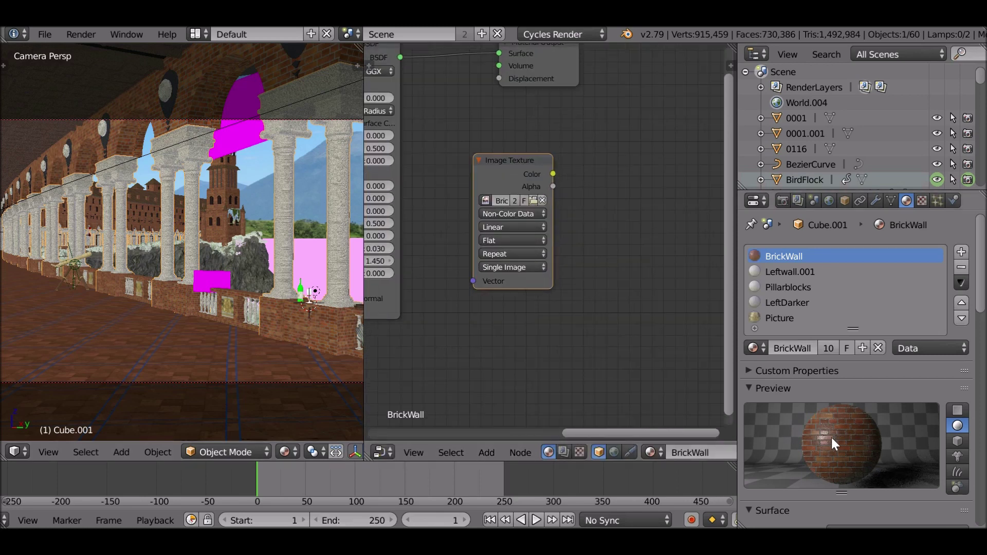
middle_click_drag(583, 160, 587, 171)
left_click_drag(601, 148, 694, 141)
Load BrickWallCavity.tif into the copied Image Texture node and link its Color output to the Material Output's Displacement input.
left_click(571, 274)
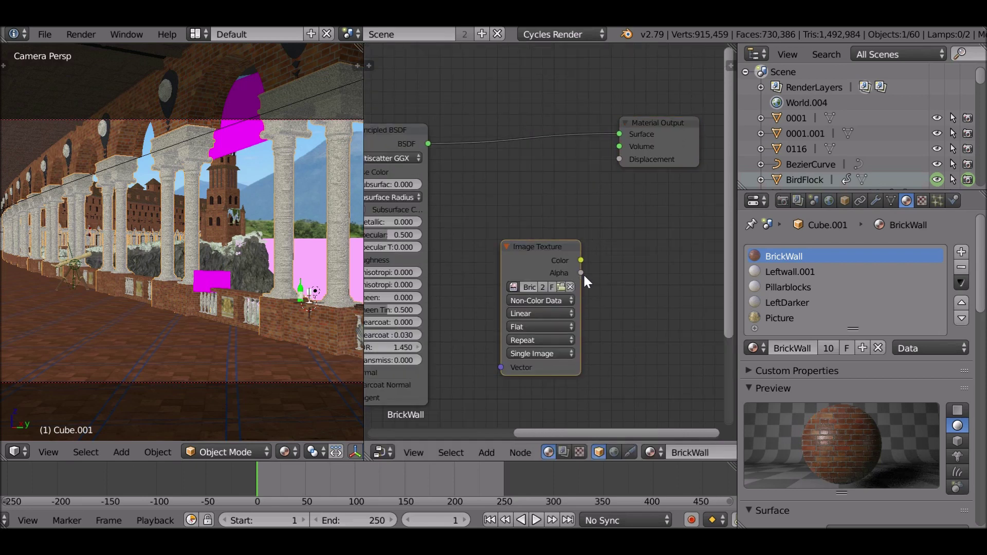
left_click(562, 287)
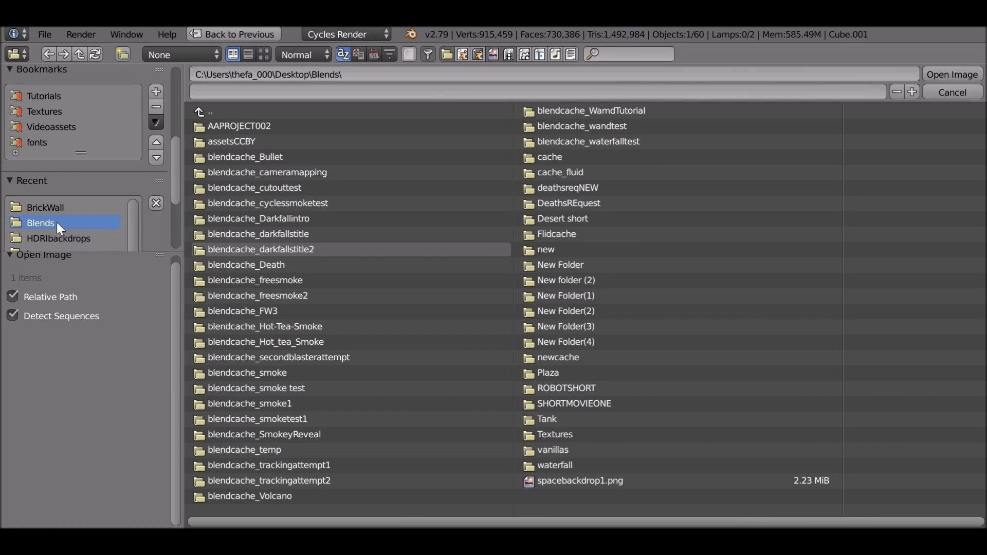
left_click(54, 207)
left_click(264, 54)
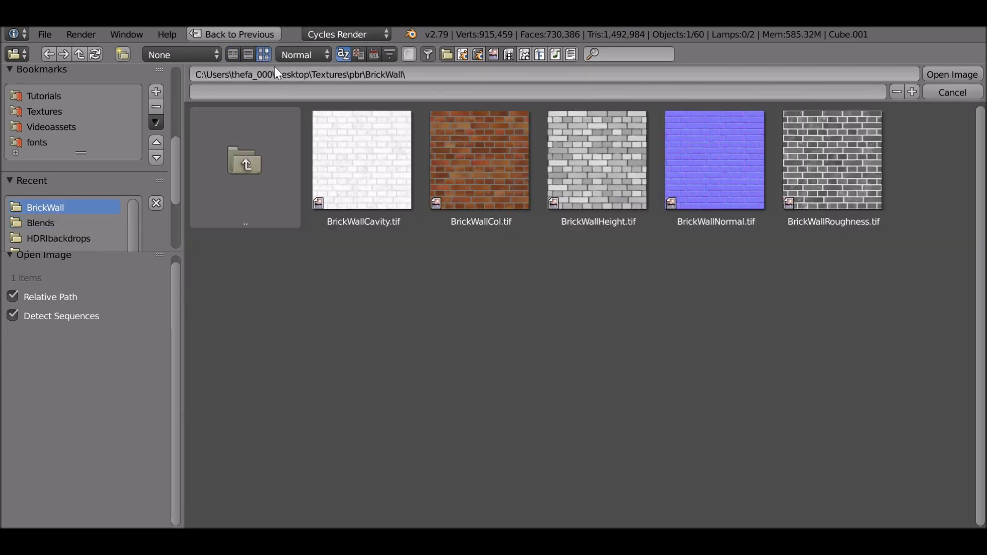
left_click(355, 160)
left_click(948, 73)
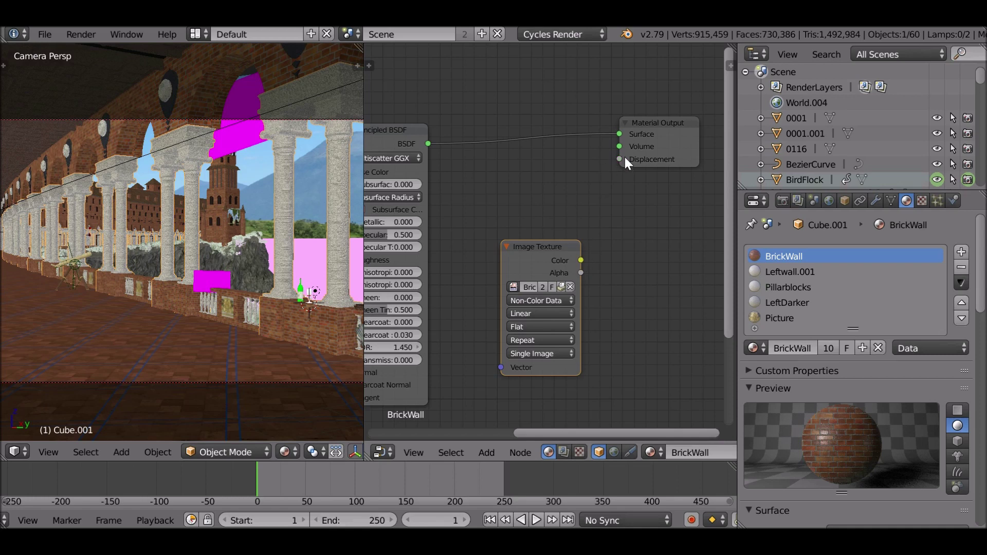
left_click_drag(625, 159, 580, 260)
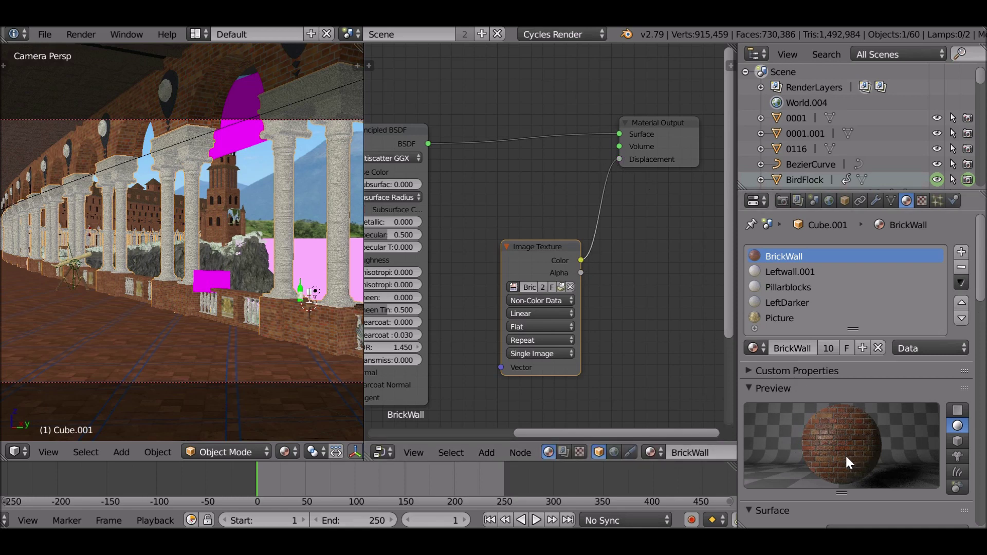
Insert a ColorRamp node into the link between the cavity texture's Color and the Material Output's Displacement.
key("shift+a")
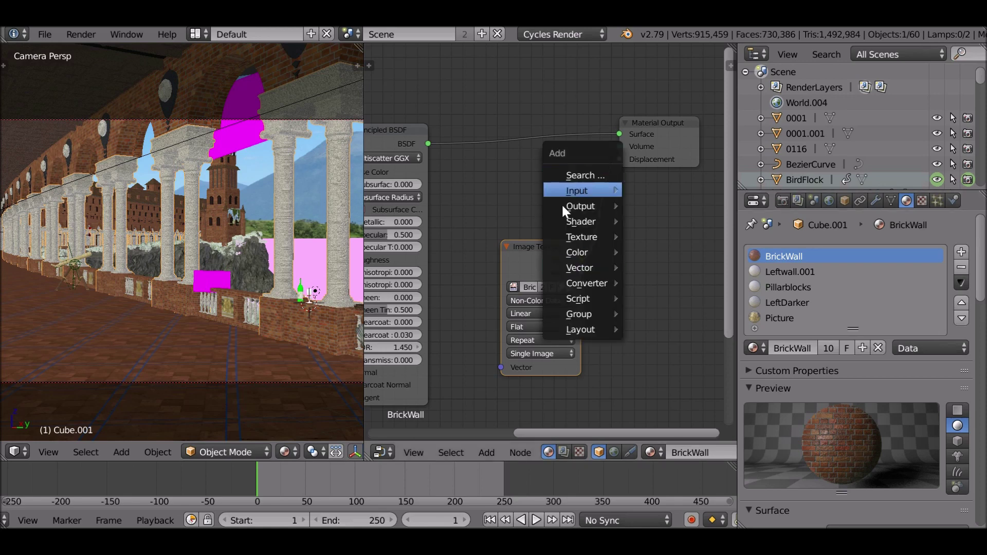
mouse_move(583, 283)
left_click(668, 299)
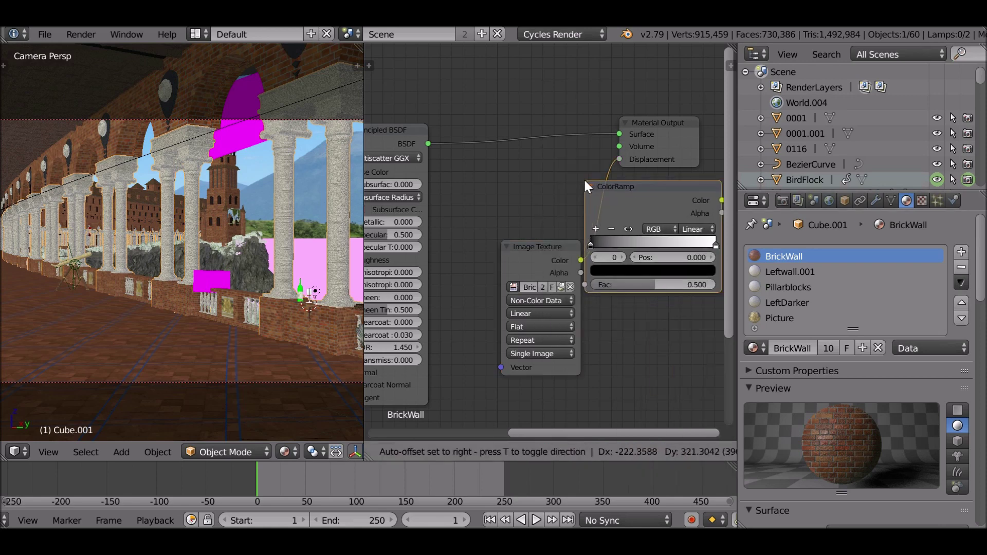
left_click(639, 240)
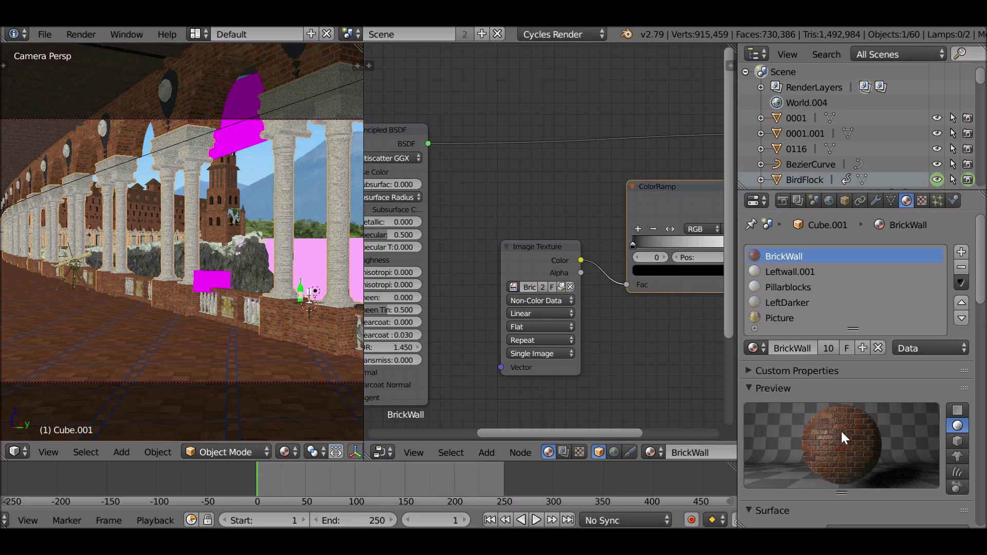
middle_click_drag(661, 319, 532, 296)
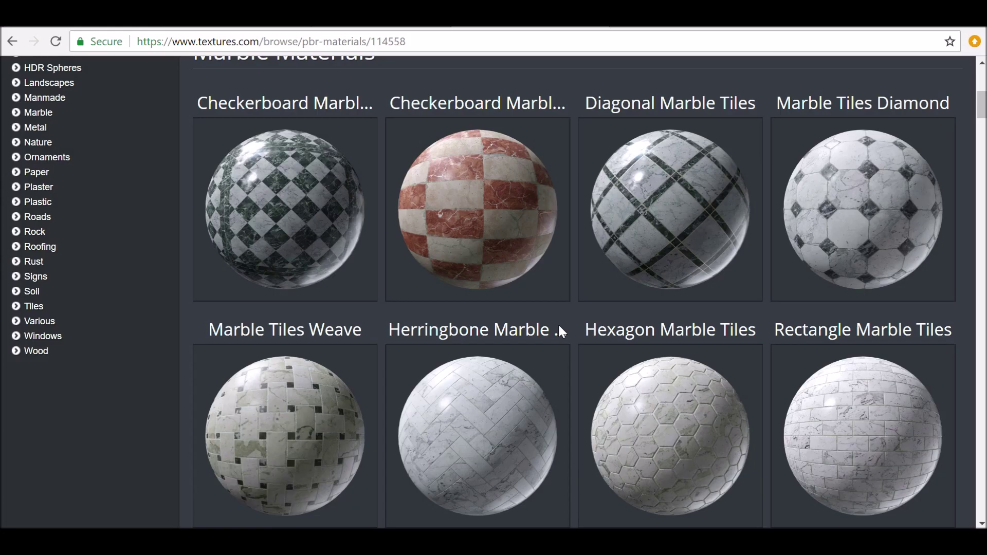
In the browser, look through the marble and wood materials in the PBR Materials category on textures.com.
scroll(559, 327, "down", 10)
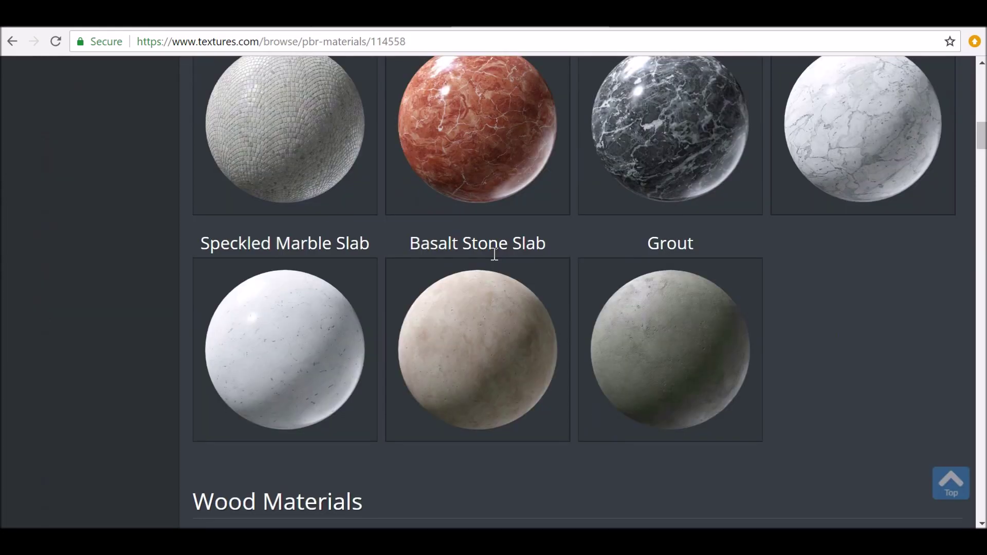
scroll(493, 253, "down", 4)
scroll(494, 260, "down", 6)
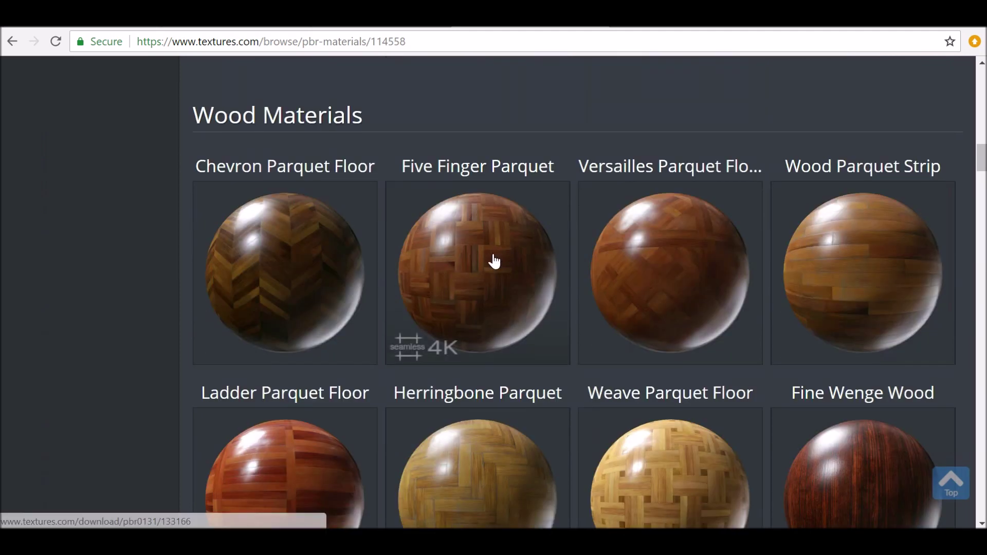
scroll(493, 260, "down", 4)
left_click(951, 483)
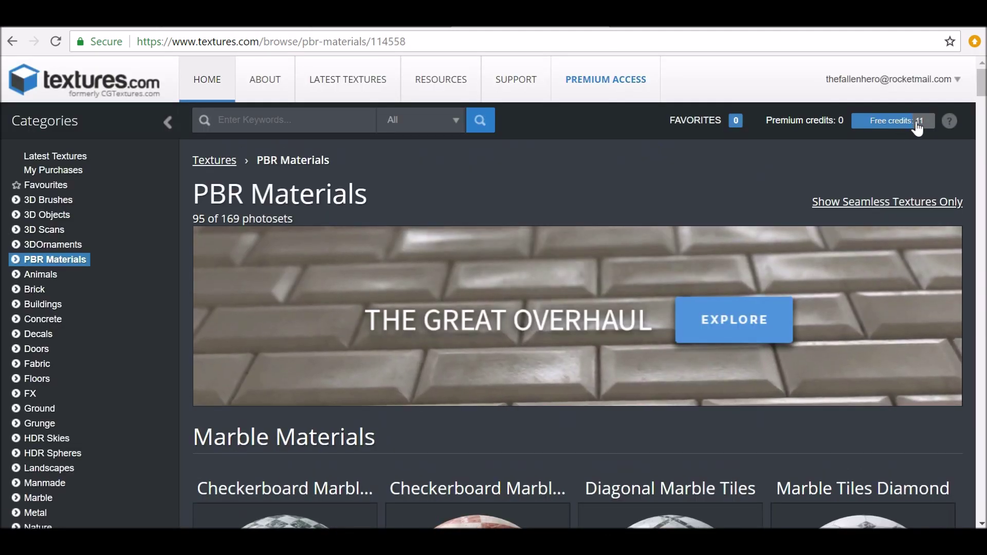
scroll(893, 307, "down", 3)
scroll(562, 332, "down", 4)
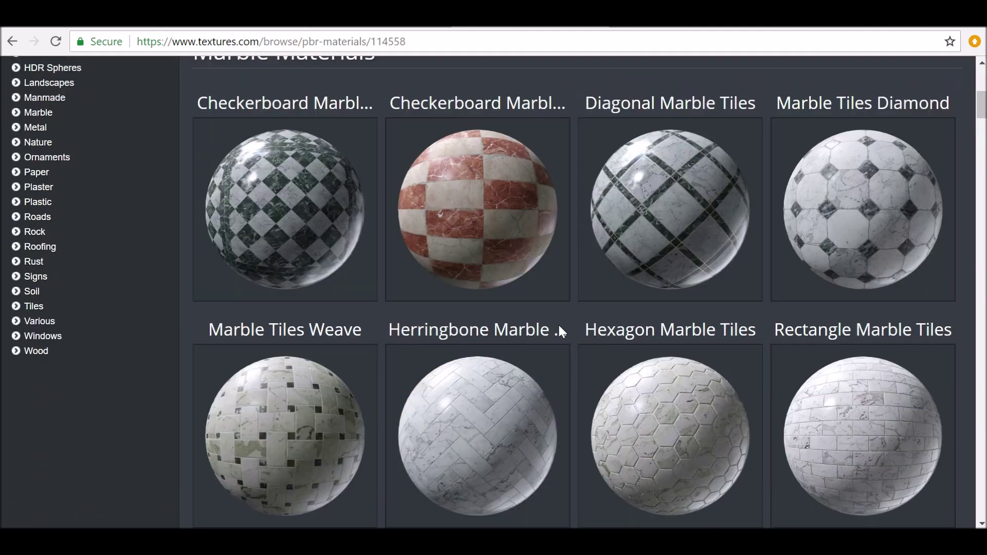
scroll(554, 304, "up", 7)
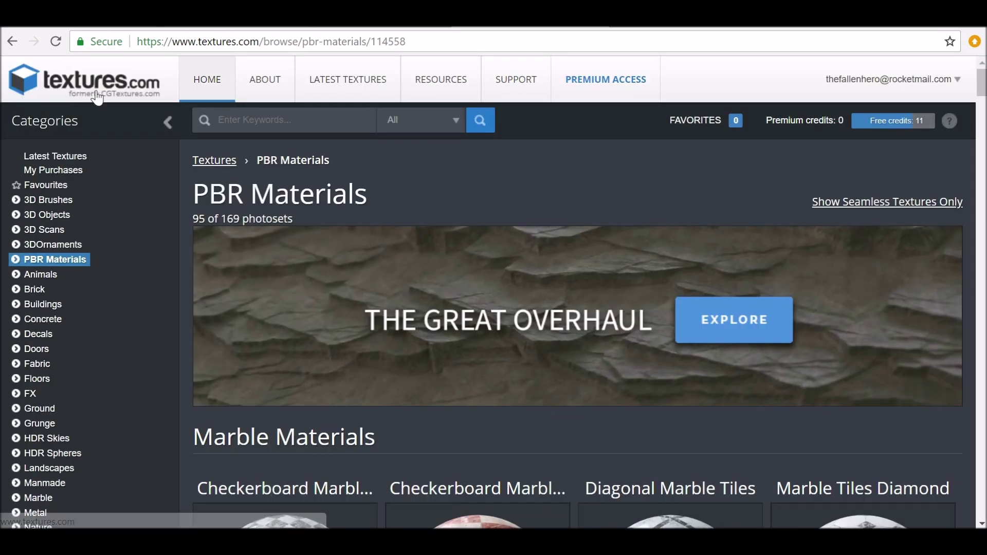